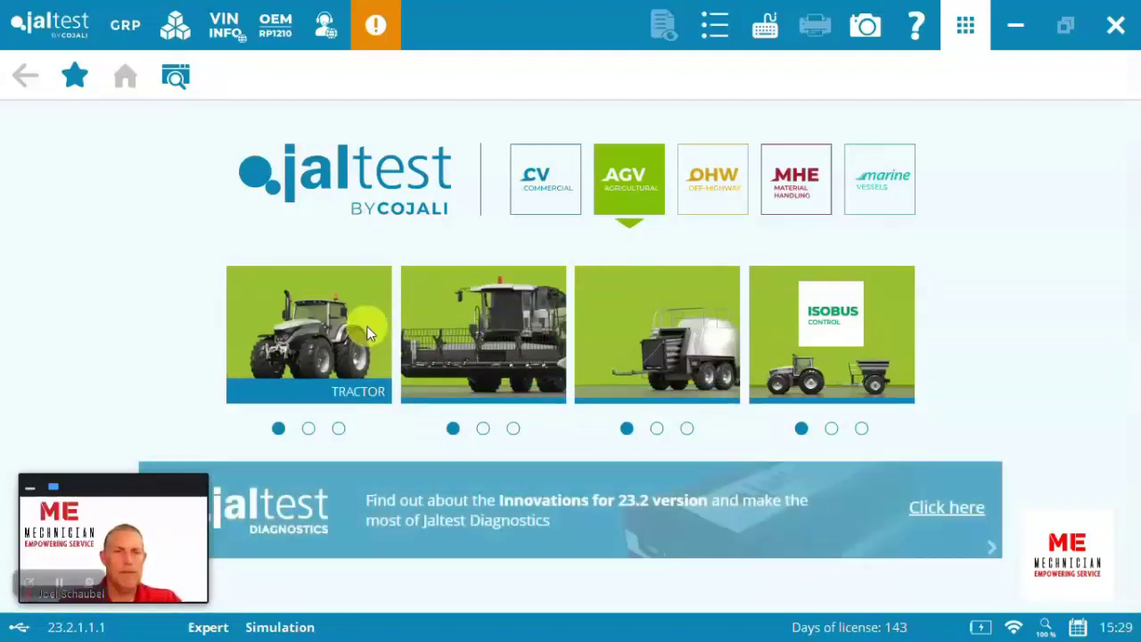
Pick Tractor, then NEW HOLLAND, filter to T4 Series, and choose the Final Tier 4/Stage IV model.
{"action": "left_click", "coordinate": [367, 325]}
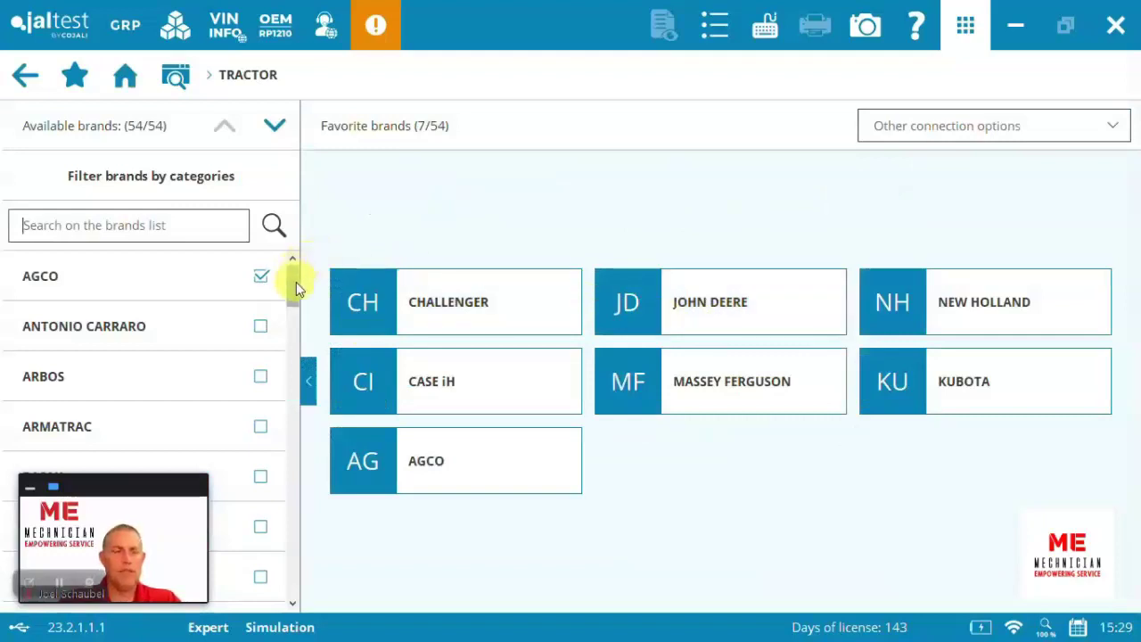
{"action": "left_click_drag", "start_coordinate": [296, 282], "coordinate": [273, 331]}
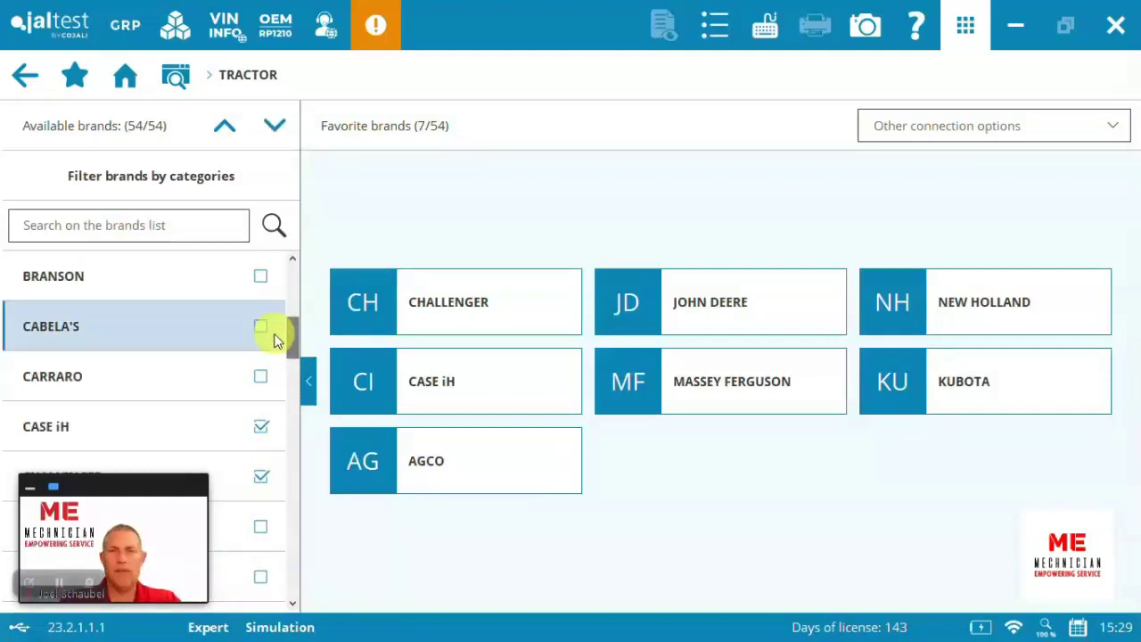
{"action": "left_click", "coordinate": [960, 307]}
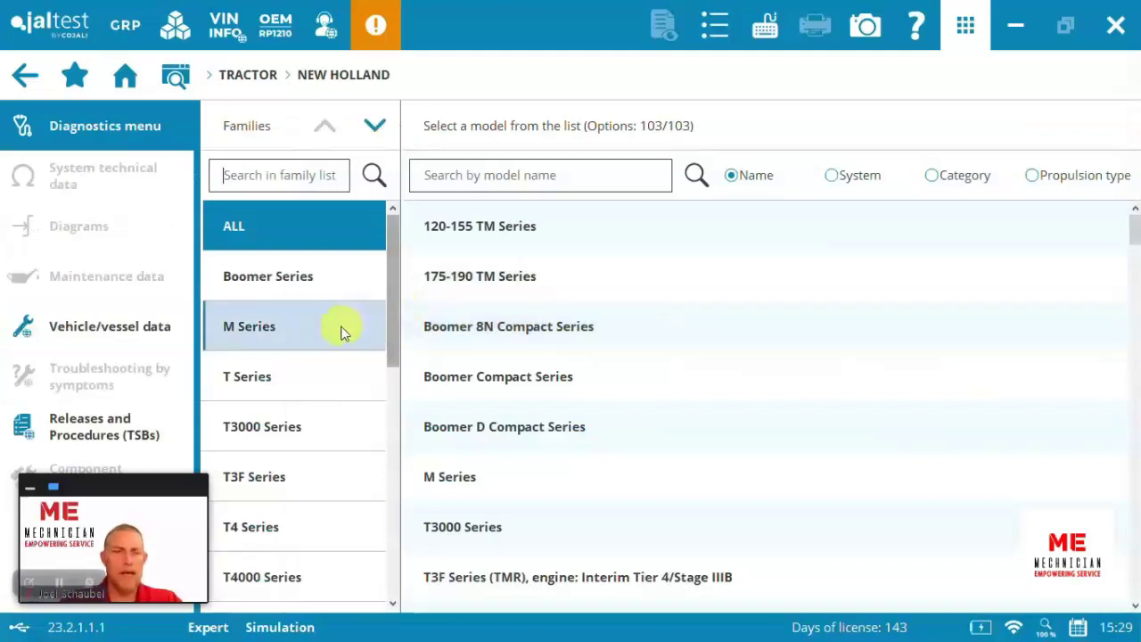
{"action": "left_click_drag", "start_coordinate": [394, 332], "coordinate": [371, 436]}
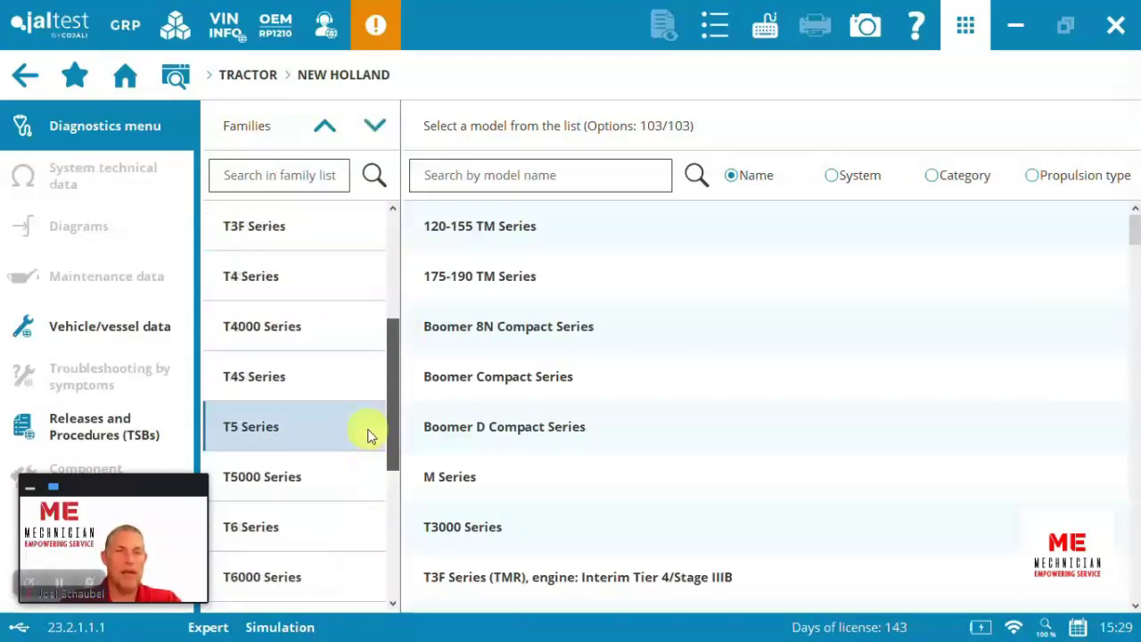
{"action": "left_click", "coordinate": [313, 270]}
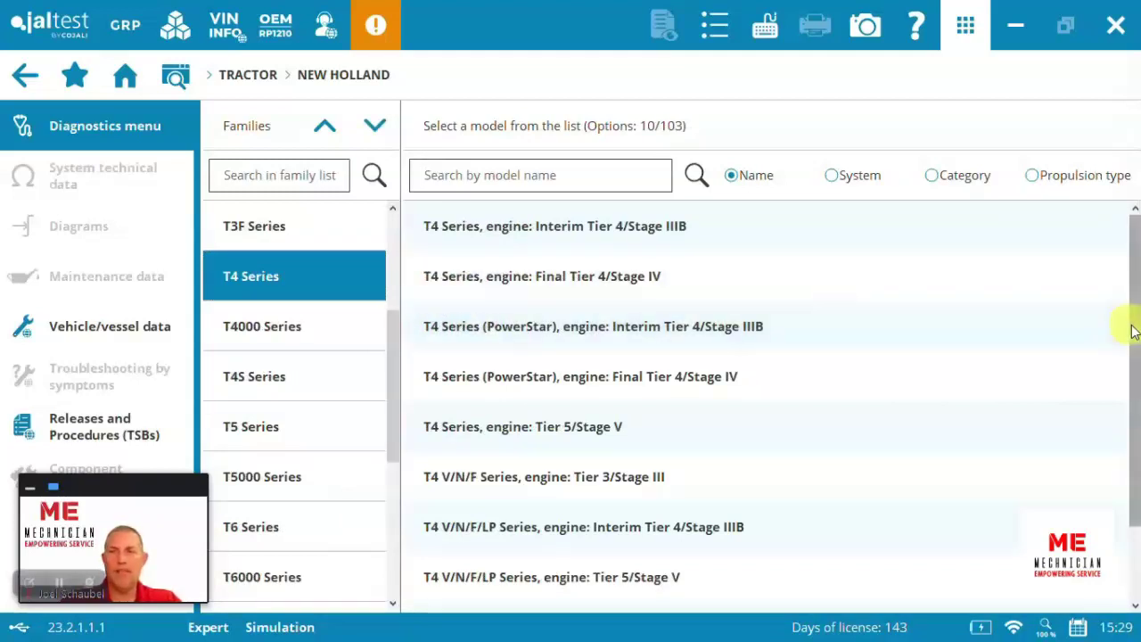
{"action": "left_click_drag", "start_coordinate": [1130, 325], "coordinate": [1132, 352]}
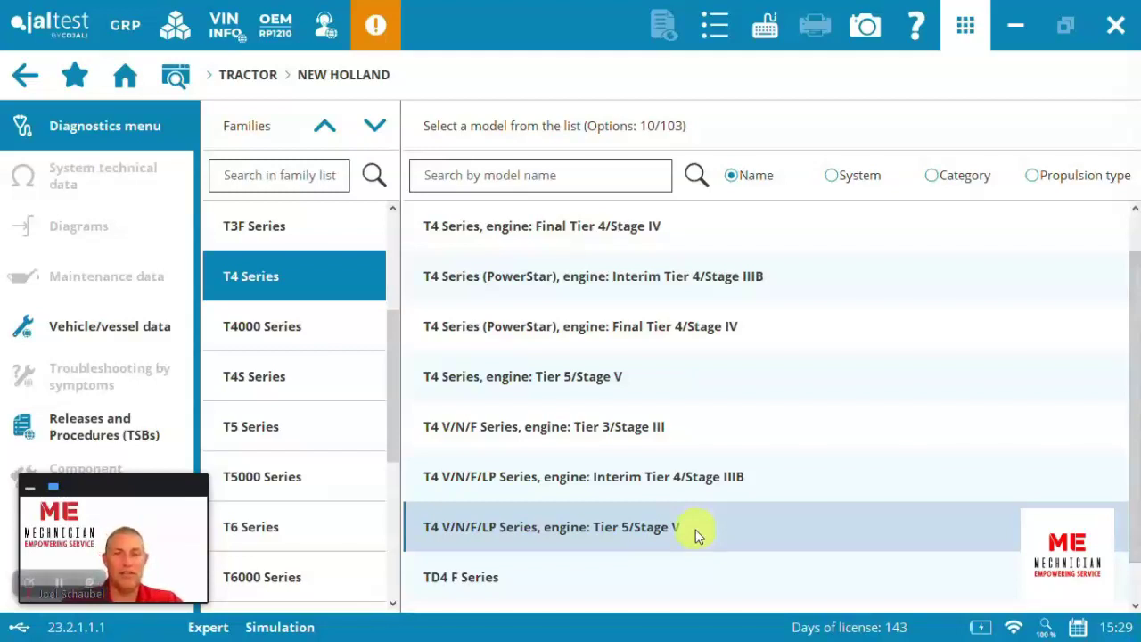
{"action": "left_click", "coordinate": [599, 238]}
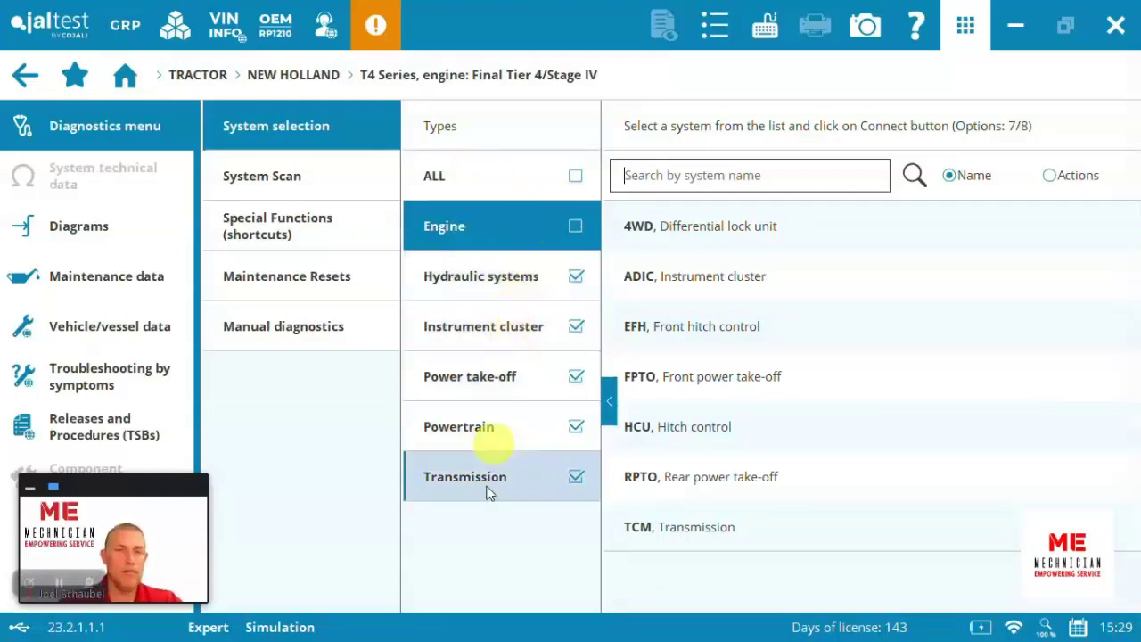
Browse the Special Functions shortcut list, then return to System selection.
{"action": "left_click", "coordinate": [315, 234]}
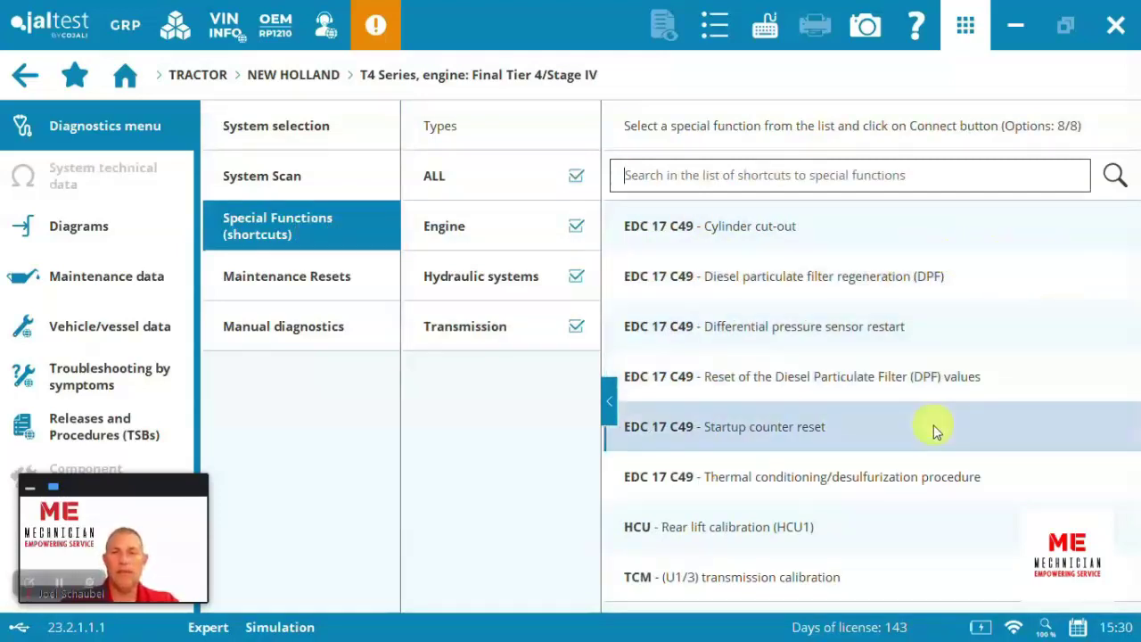
{"action": "key", "text": "Down"}
{"action": "key", "text": "Down"}
{"action": "key", "text": "Down"}
{"action": "key", "text": "Down"}
{"action": "key", "text": "Down"}
{"action": "key", "text": "Down"}
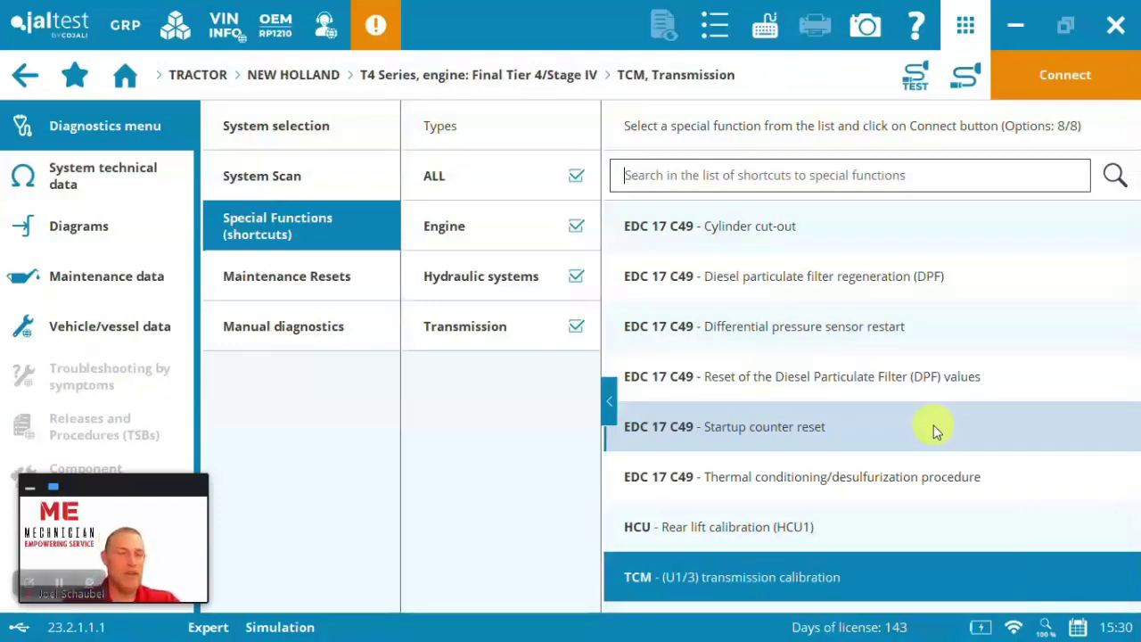
{"action": "left_click", "coordinate": [331, 144]}
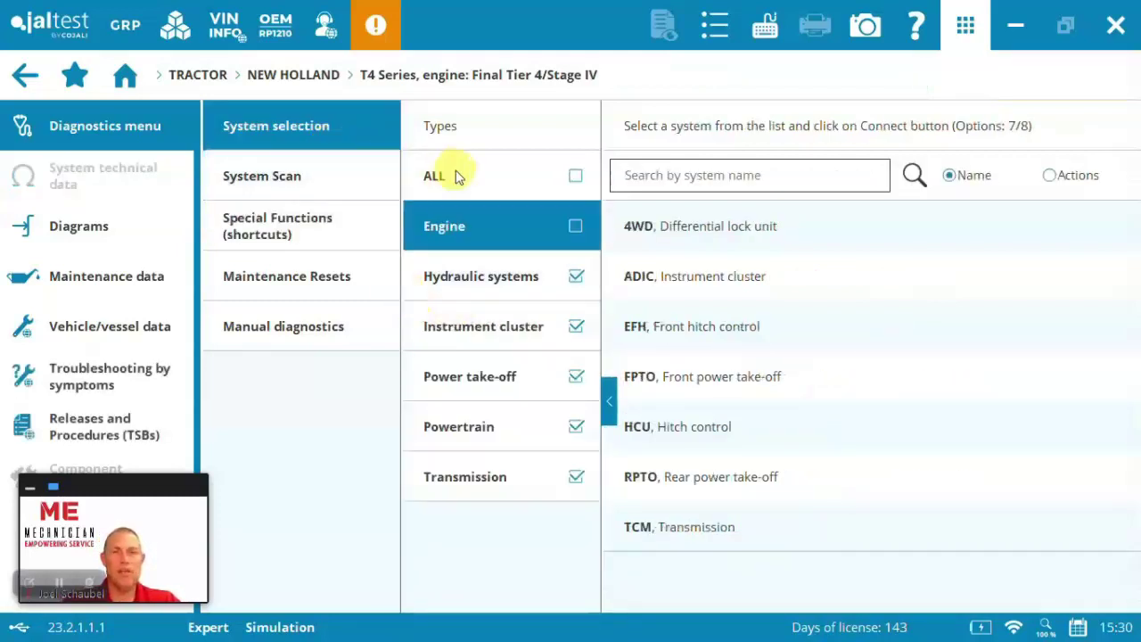
Filter systems to Engine only and pick EDC 17 C49 Electronic Diesel Control, Common Rail.
{"action": "left_click", "coordinate": [576, 176]}
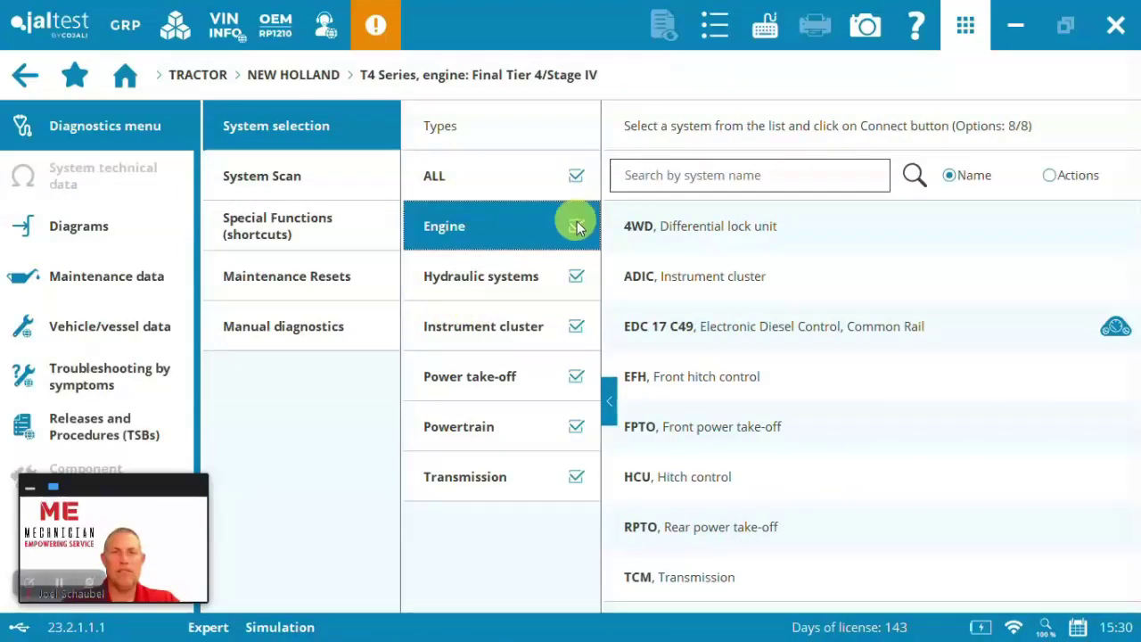
{"action": "left_click", "coordinate": [576, 177]}
{"action": "left_click", "coordinate": [576, 226]}
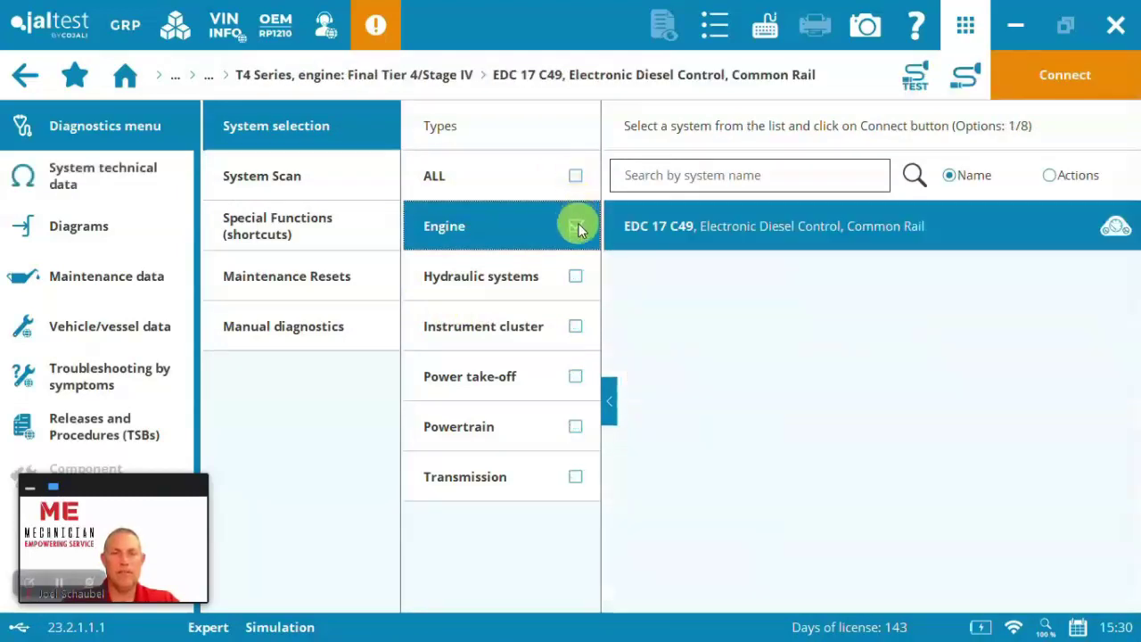
{"action": "left_click", "coordinate": [1070, 78]}
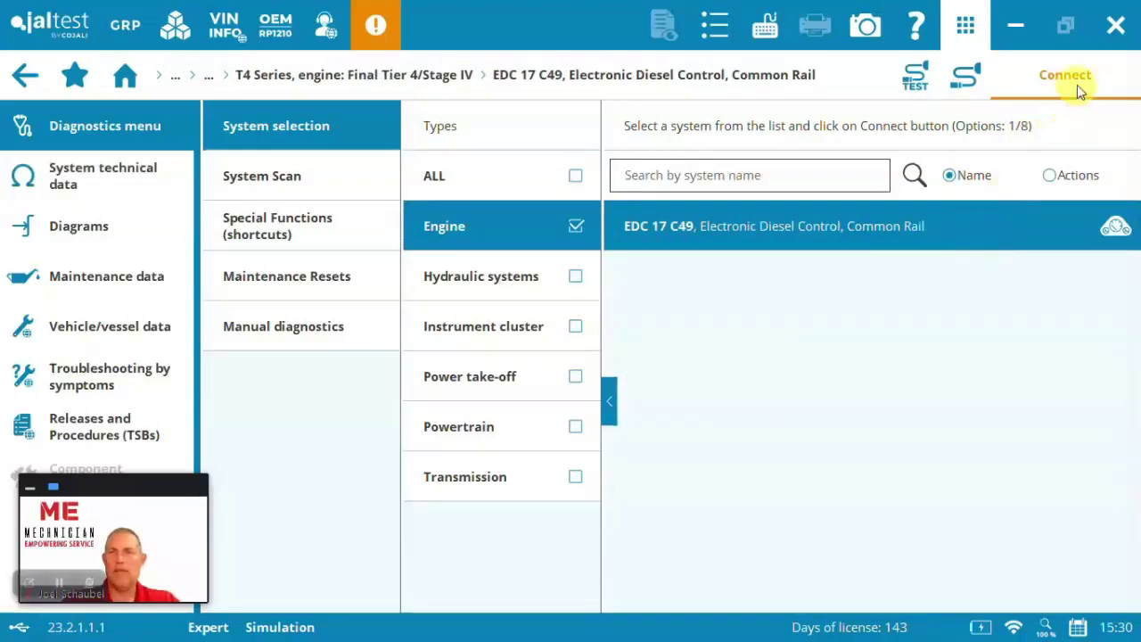
Connect to the EDC 17 C49 engine unit using the confirmed DPF system variant.
{"action": "left_click", "coordinate": [1077, 85]}
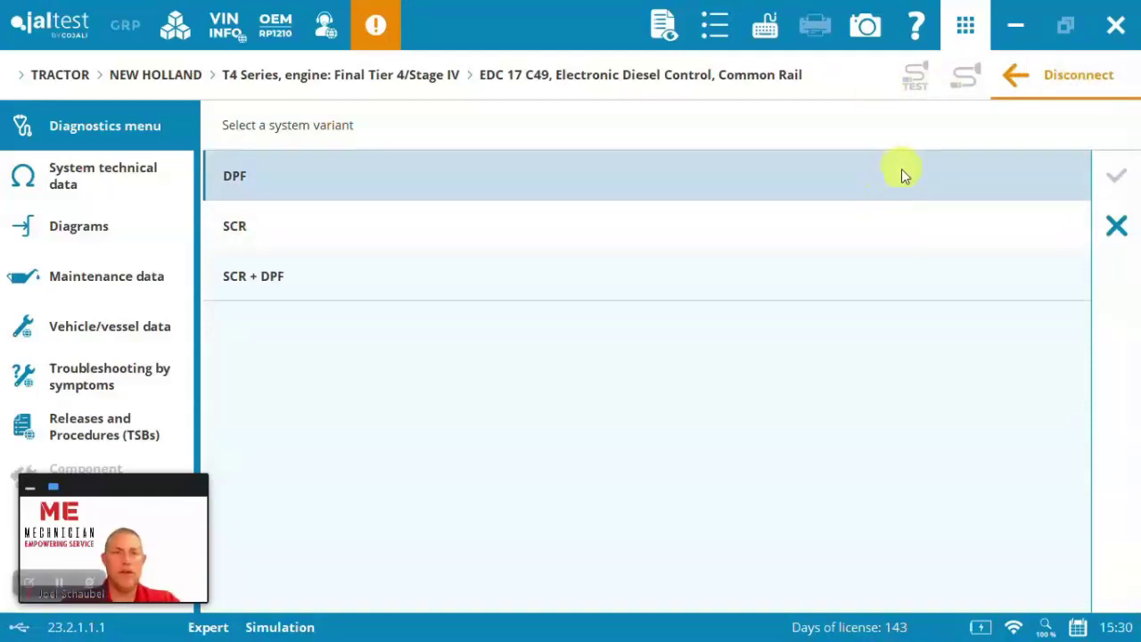
{"action": "left_click", "coordinate": [901, 171]}
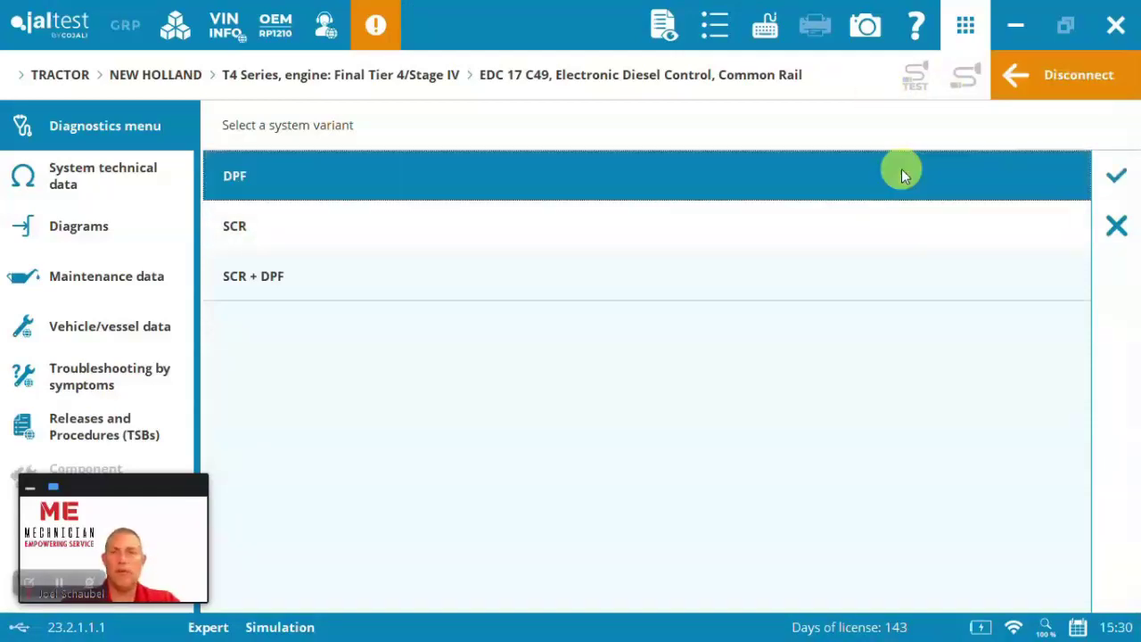
{"action": "left_click", "coordinate": [1119, 178]}
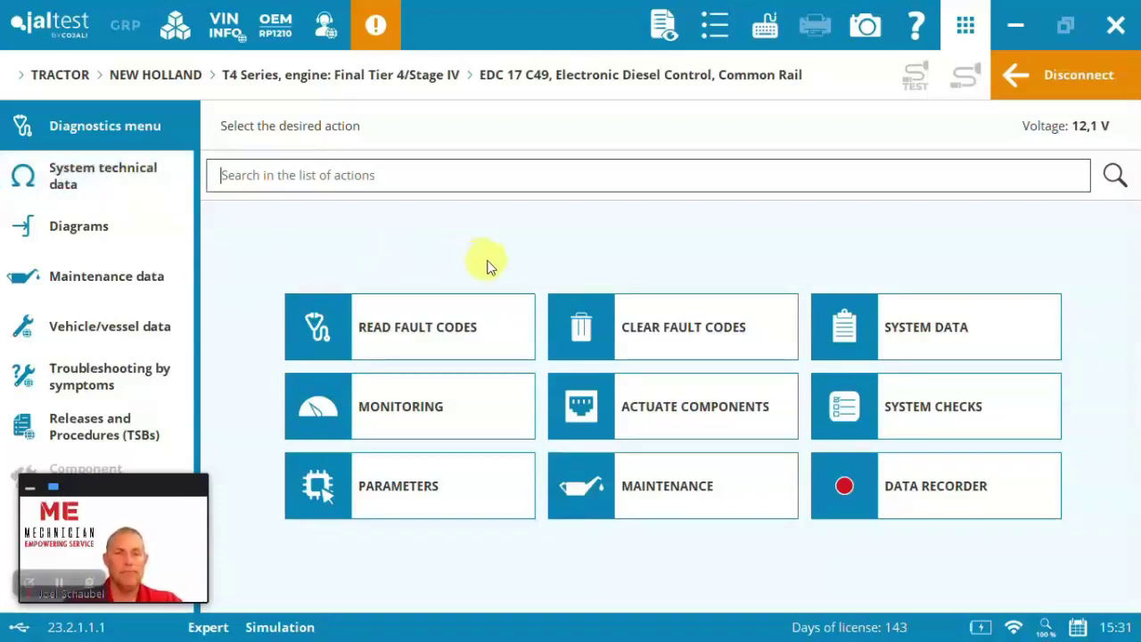
Read the stored fault codes and view P0131's freeze frame data and related component CB3.
{"action": "left_click", "coordinate": [450, 314]}
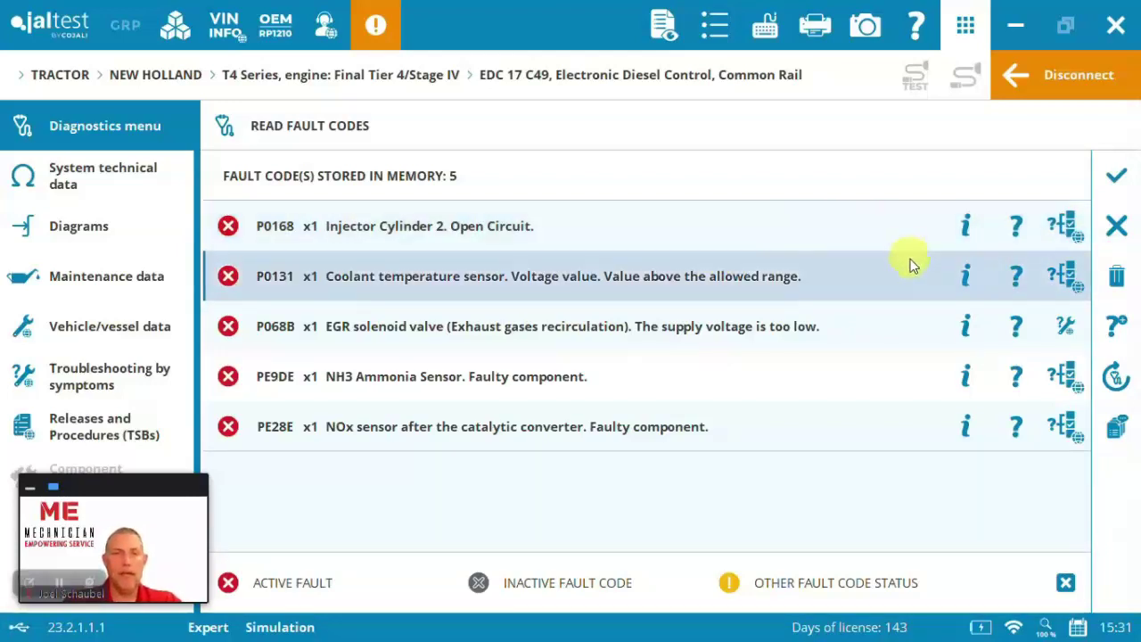
{"action": "left_click", "coordinate": [858, 269]}
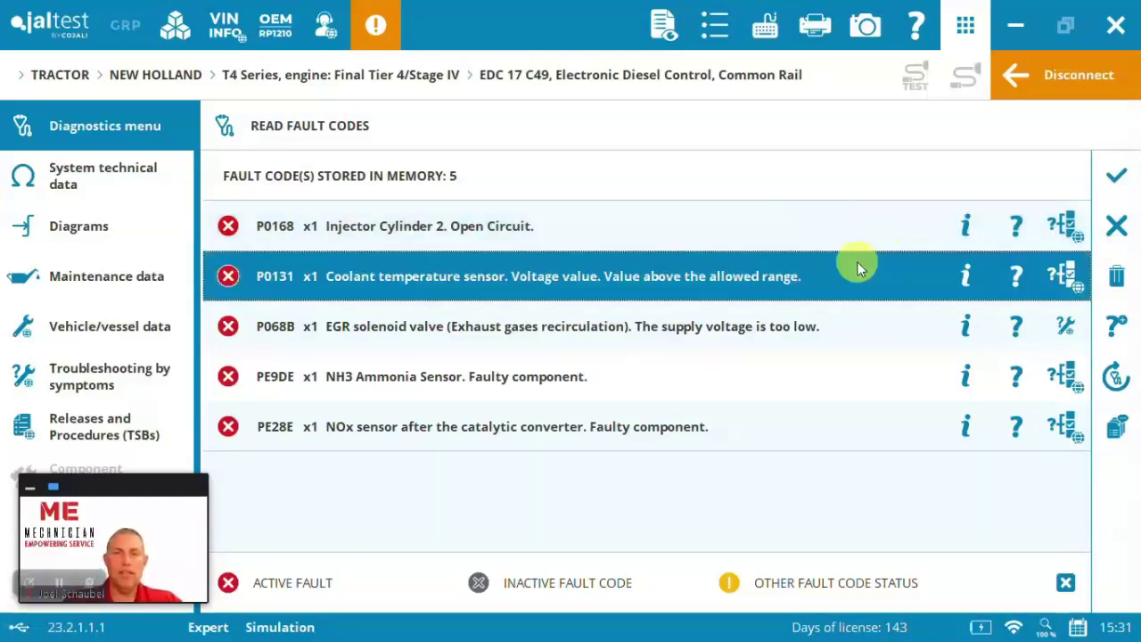
{"action": "left_click", "coordinate": [740, 281]}
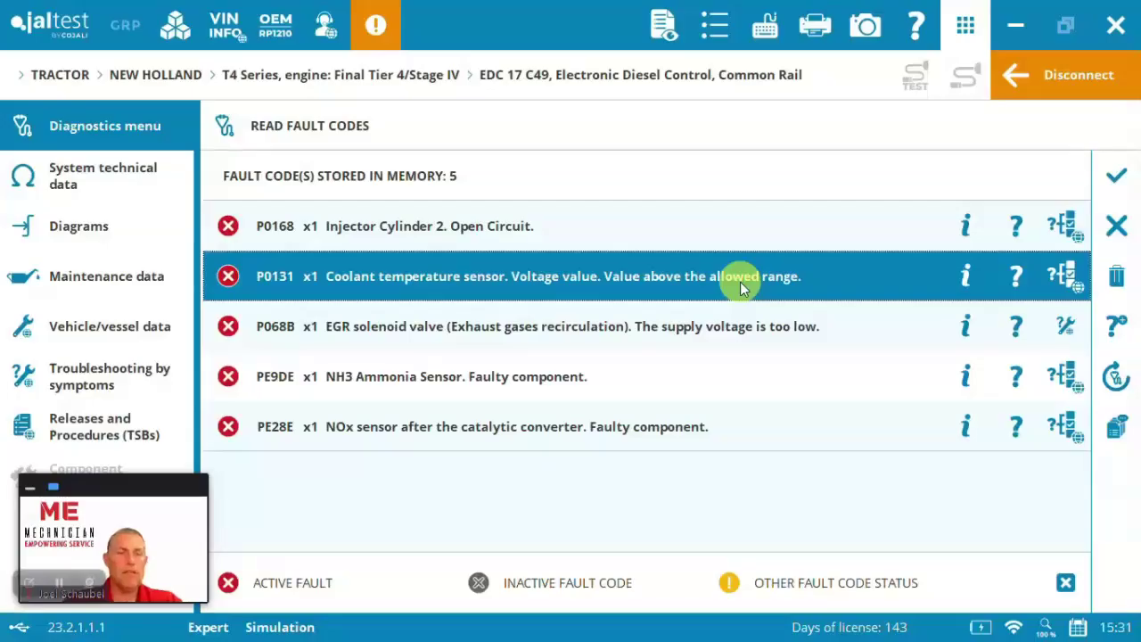
{"action": "left_click", "coordinate": [740, 281]}
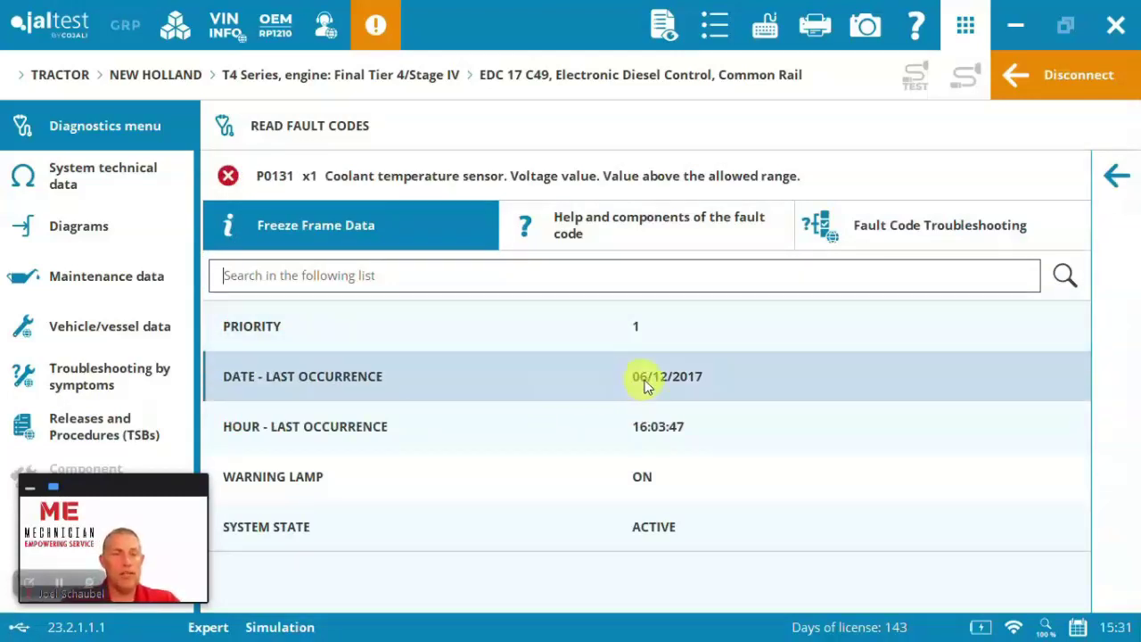
{"action": "left_click", "coordinate": [606, 224]}
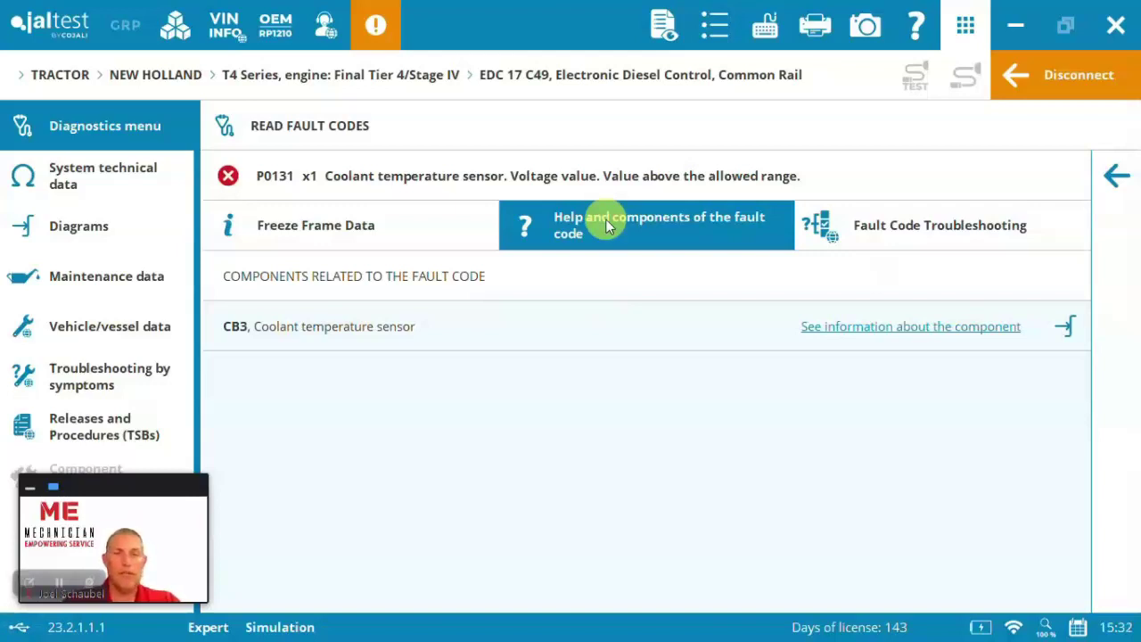
Read through and close the CB3 coolant sensor information sheet, then request its wiring-diagram location.
{"action": "left_click", "coordinate": [824, 325]}
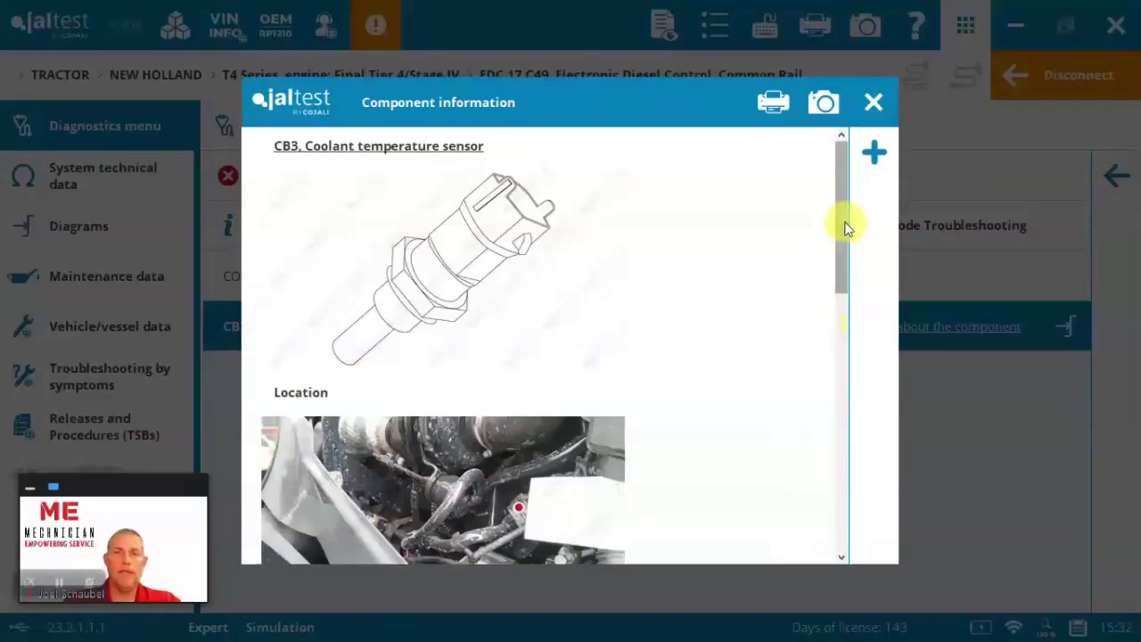
{"action": "left_click_drag", "start_coordinate": [846, 226], "coordinate": [843, 290]}
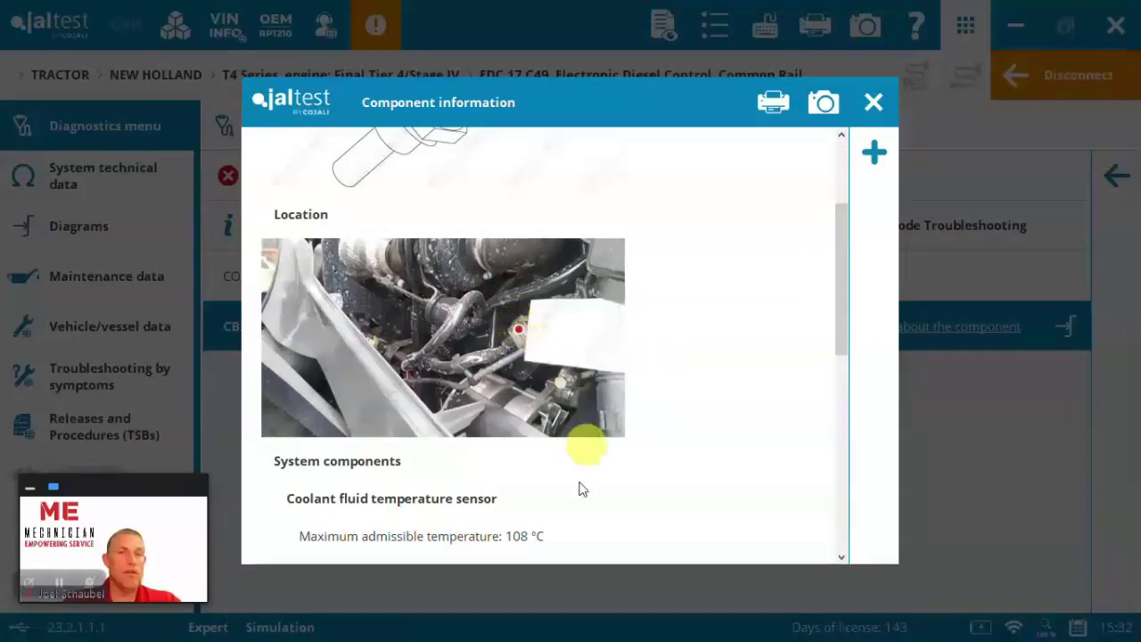
{"action": "left_click_drag", "start_coordinate": [842, 327], "coordinate": [831, 568]}
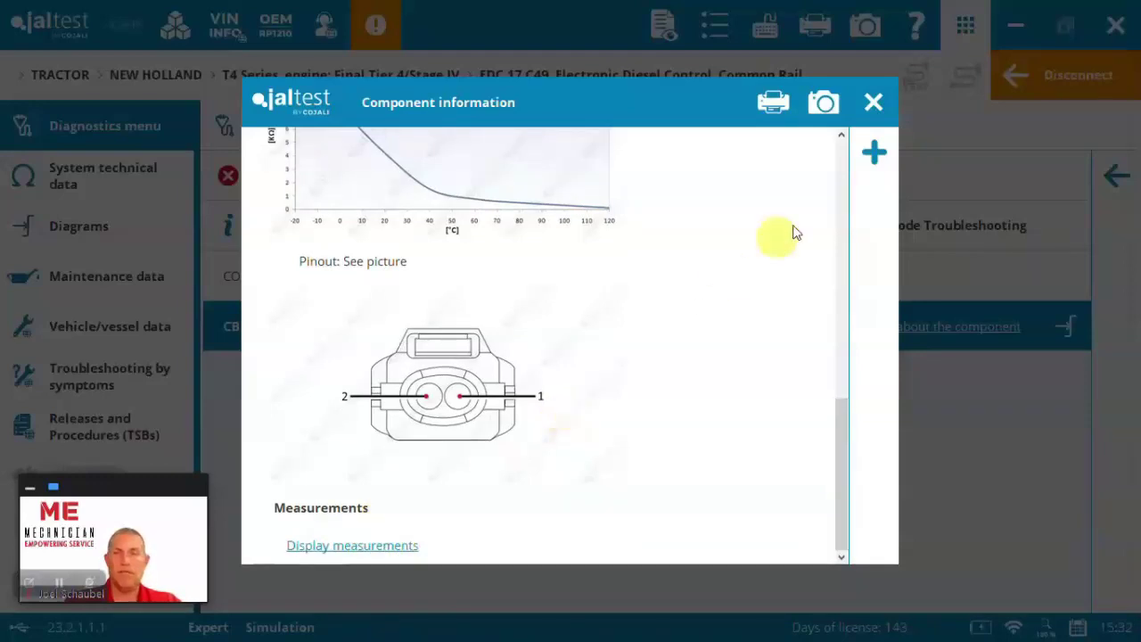
{"action": "left_click", "coordinate": [873, 103]}
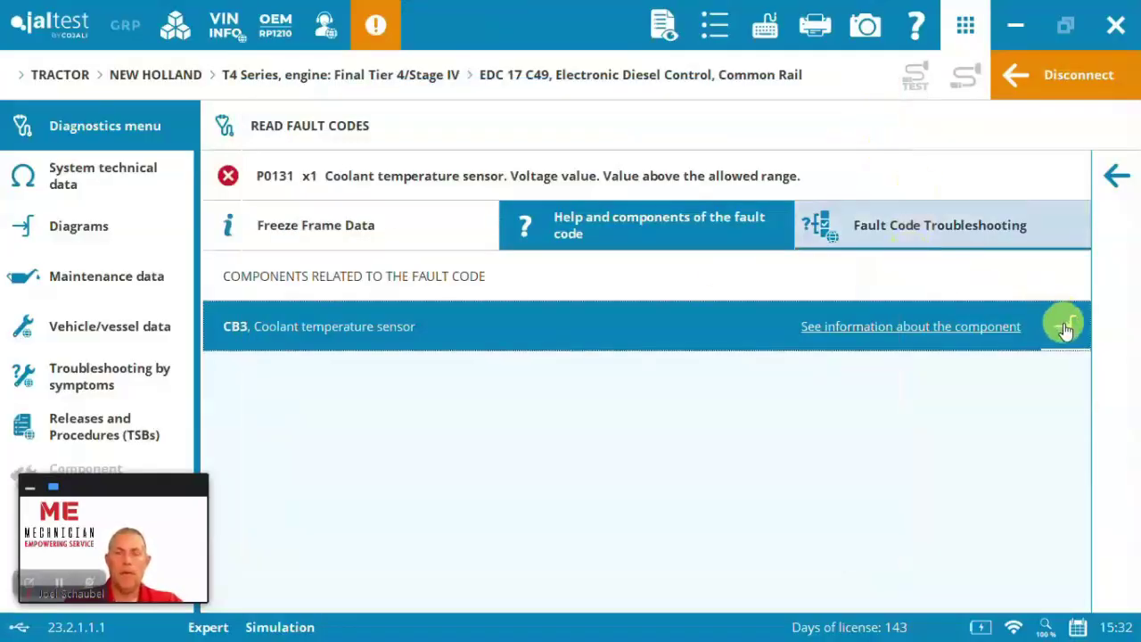
{"action": "left_click", "coordinate": [1065, 328]}
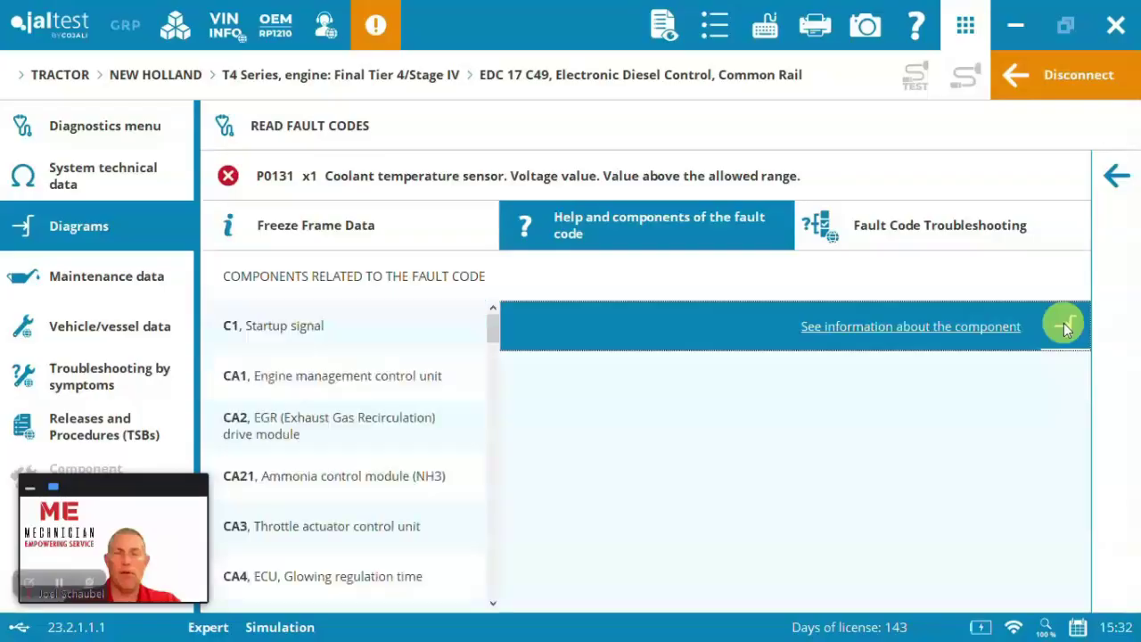
Show the CB3 coolant sensor in the wiring diagram and browse the surrounding circuit.
{"action": "left_click", "coordinate": [1064, 326]}
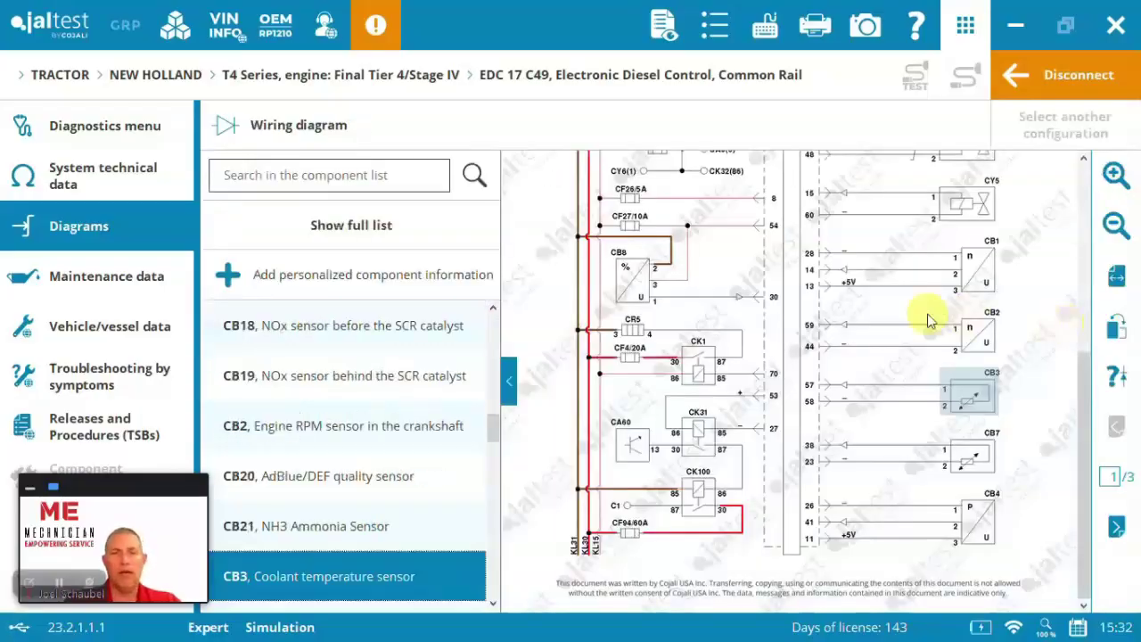
{"action": "mouse_move", "coordinate": [971, 398]}
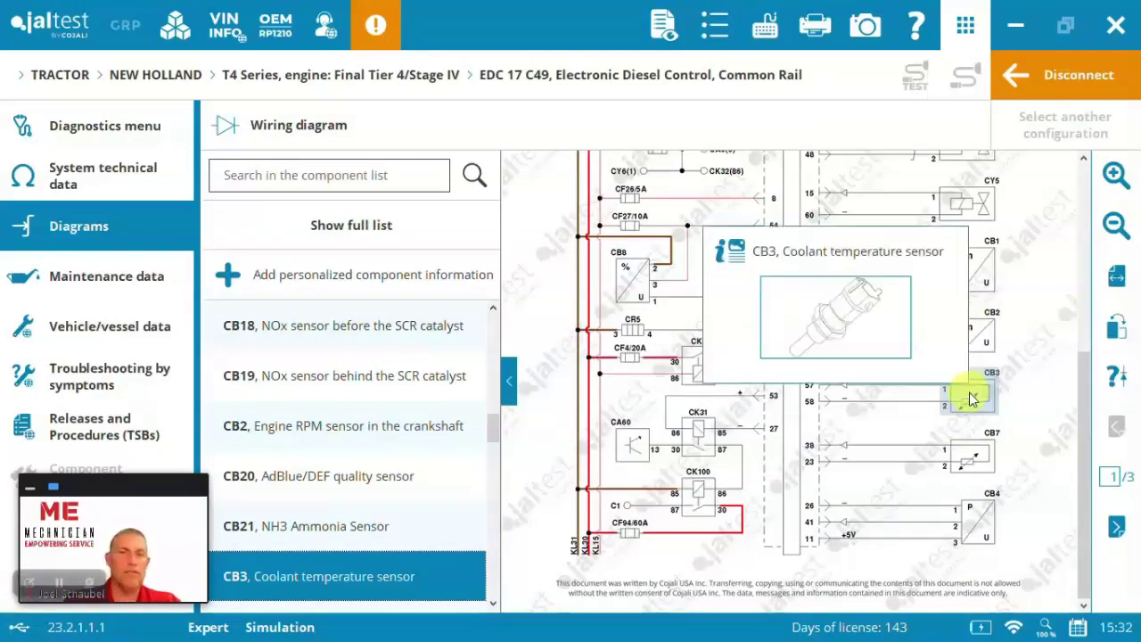
{"action": "mouse_move", "coordinate": [1079, 396]}
{"action": "left_mouse_down"}
{"action": "mouse_move", "coordinate": [1071, 248]}
{"action": "mouse_move", "coordinate": [1075, 375]}
{"action": "left_mouse_up"}
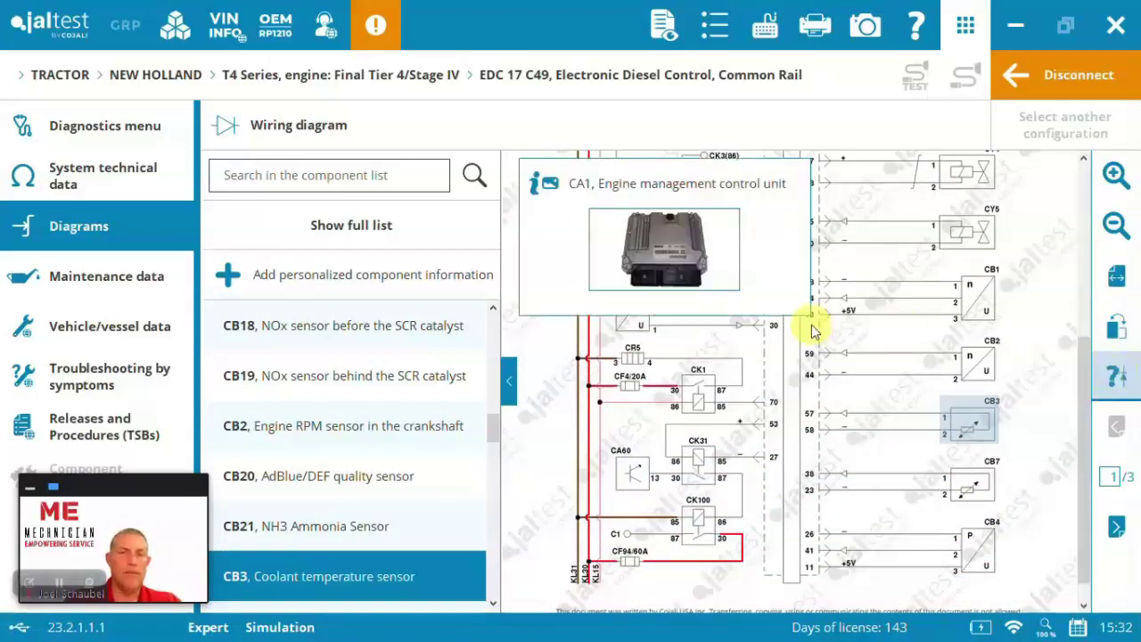
{"action": "left_click", "coordinate": [400, 173]}
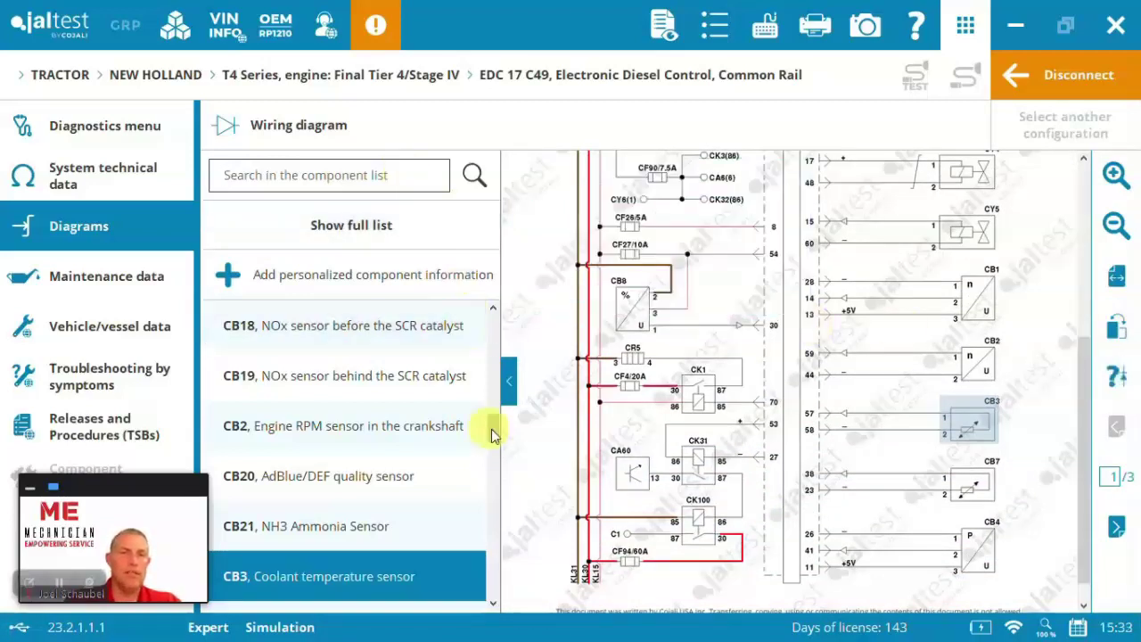
{"action": "left_click_drag", "start_coordinate": [491, 429], "coordinate": [487, 489]}
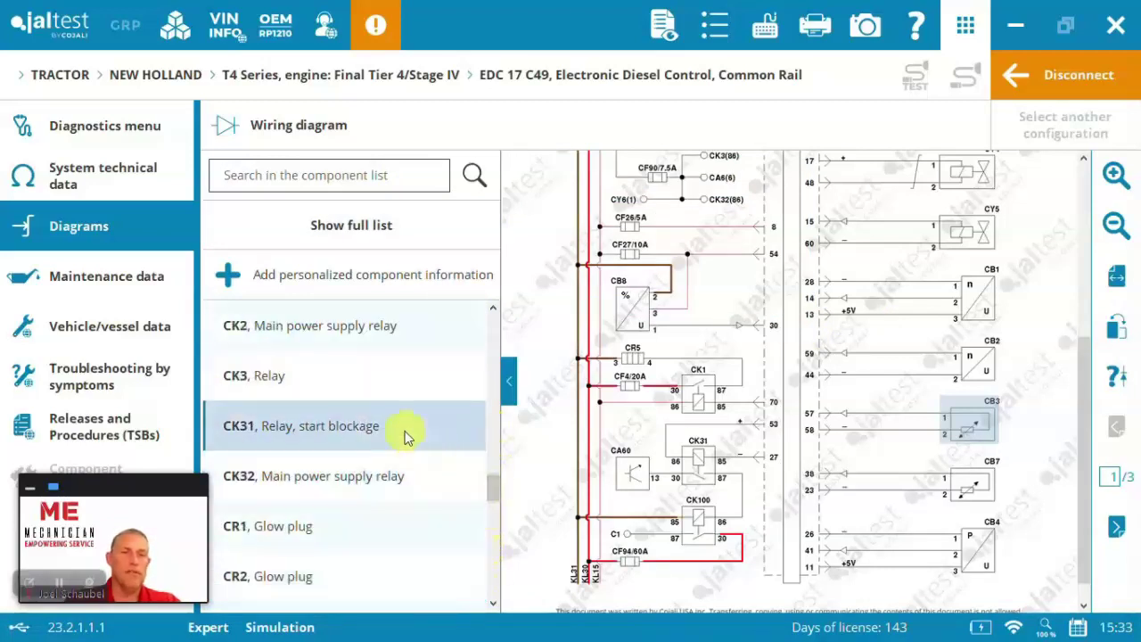
Highlight main relay CK2, review injector 4 valve CY4 details, then return to fault P0131.
{"action": "left_click", "coordinate": [389, 325]}
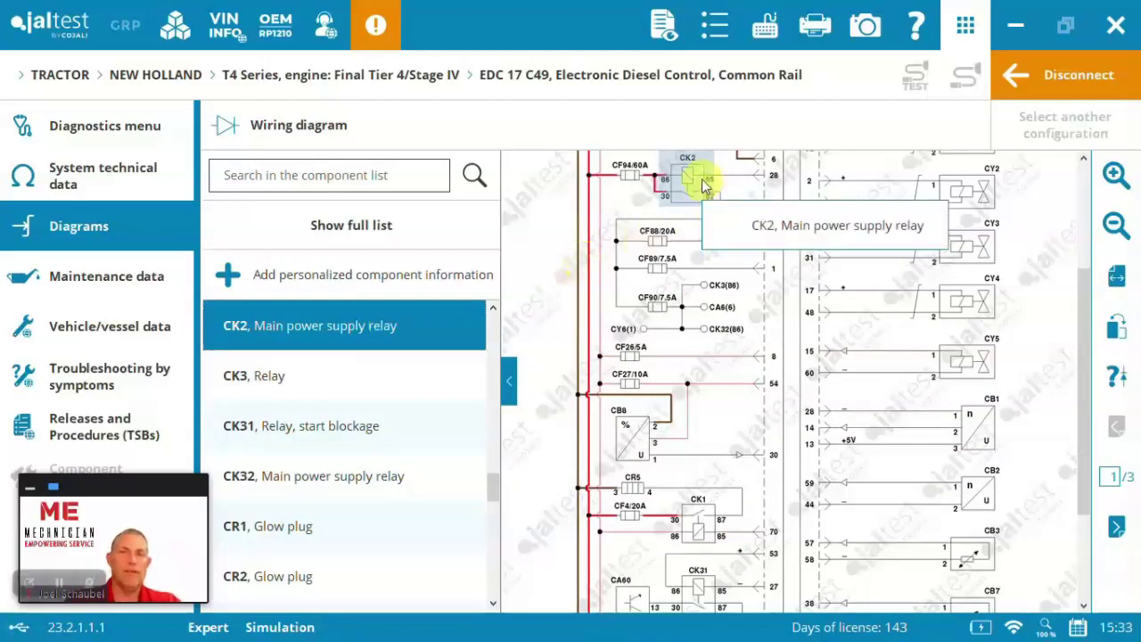
{"action": "left_click", "coordinate": [964, 303]}
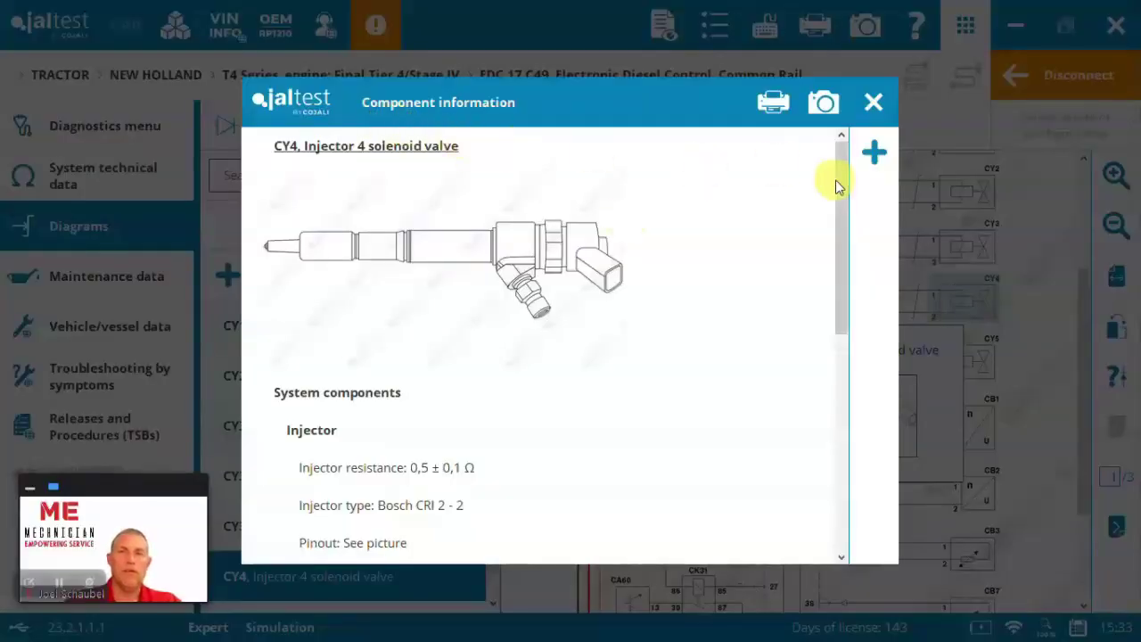
{"action": "left_click_drag", "start_coordinate": [835, 183], "coordinate": [818, 433]}
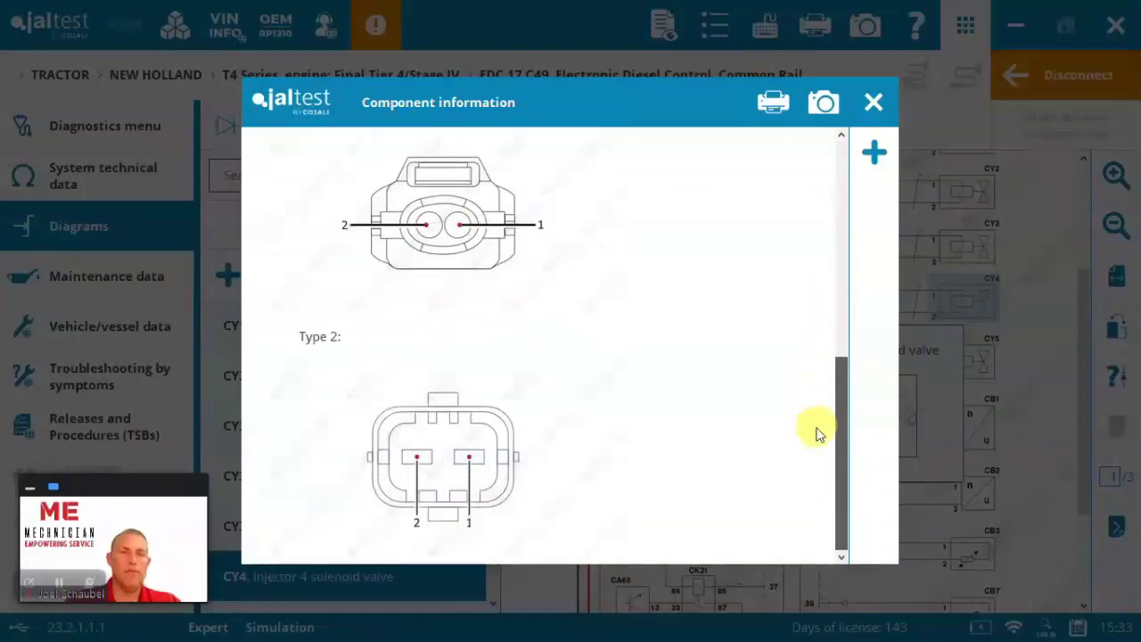
{"action": "left_click", "coordinate": [875, 104]}
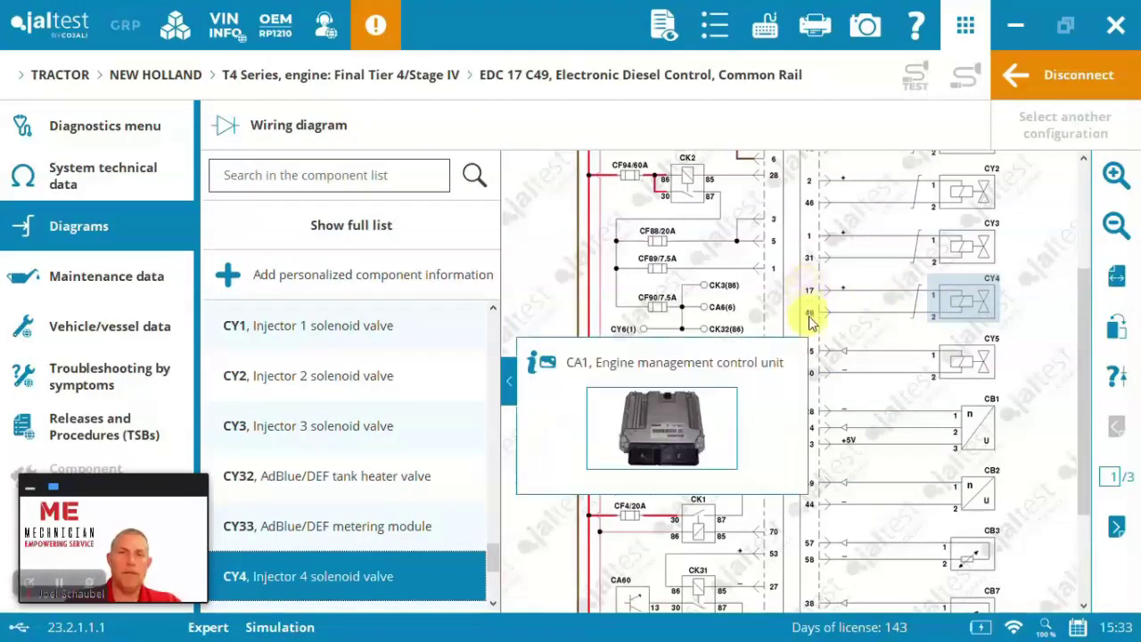
{"action": "mouse_move", "coordinate": [811, 287]}
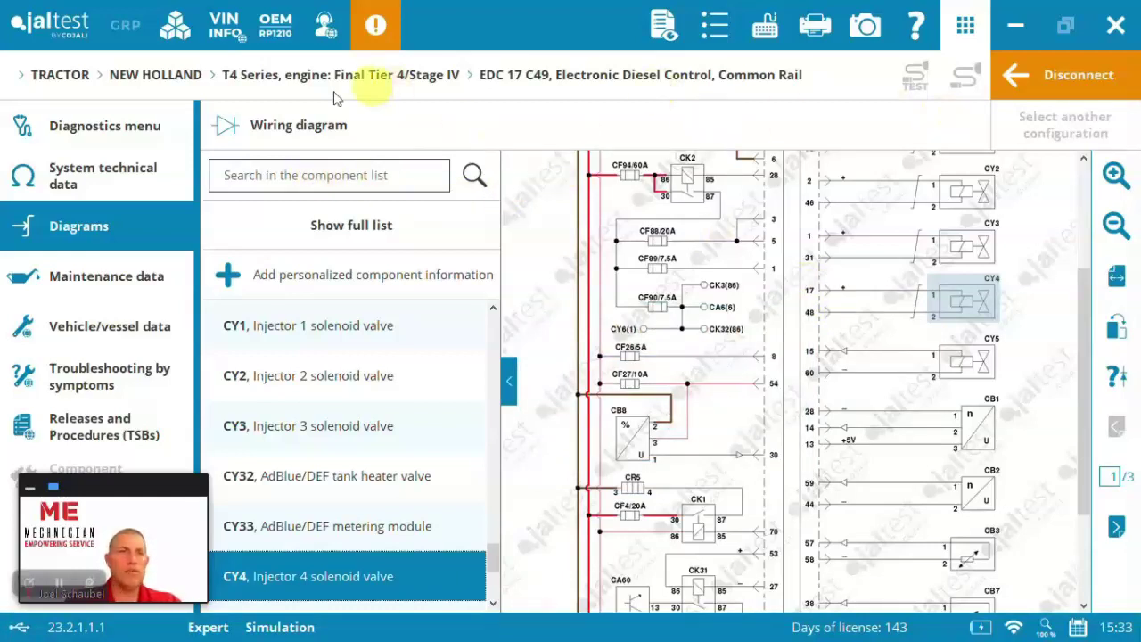
{"action": "left_click", "coordinate": [135, 142]}
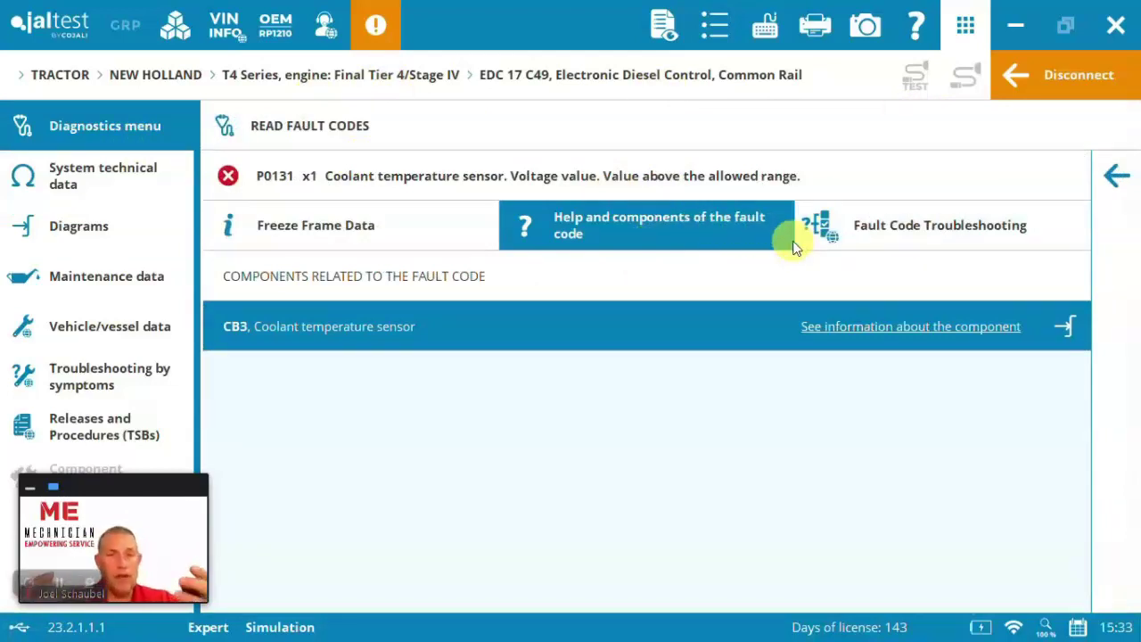
Open P0131 troubleshooting, dismiss the module and SMART guide notices, and expand Step 1.
{"action": "left_click", "coordinate": [952, 227]}
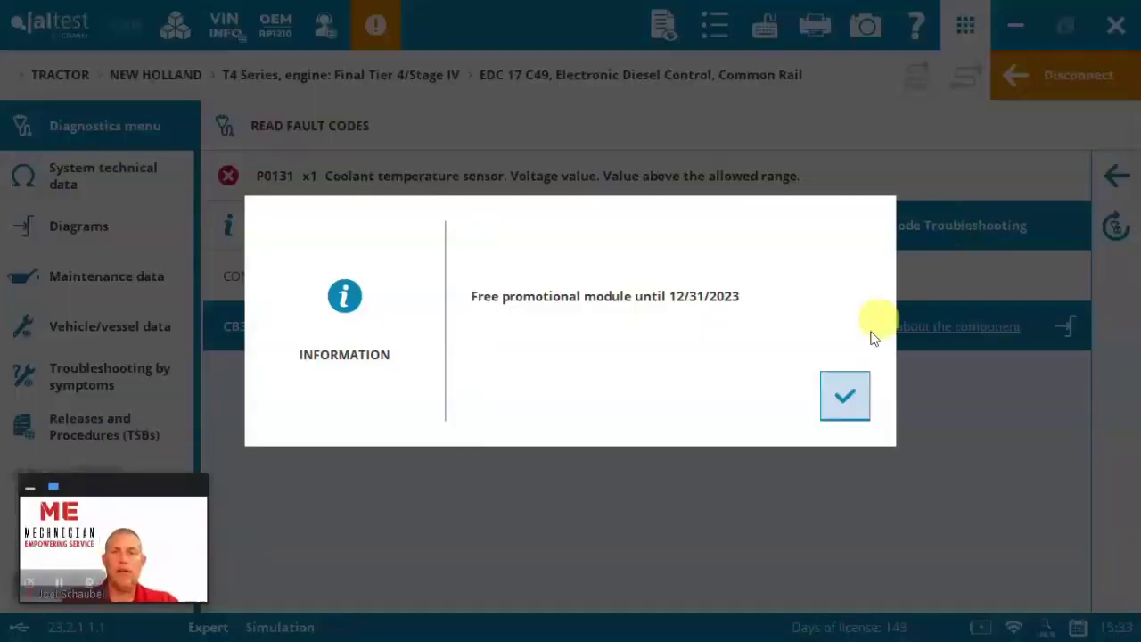
{"action": "left_click", "coordinate": [842, 388]}
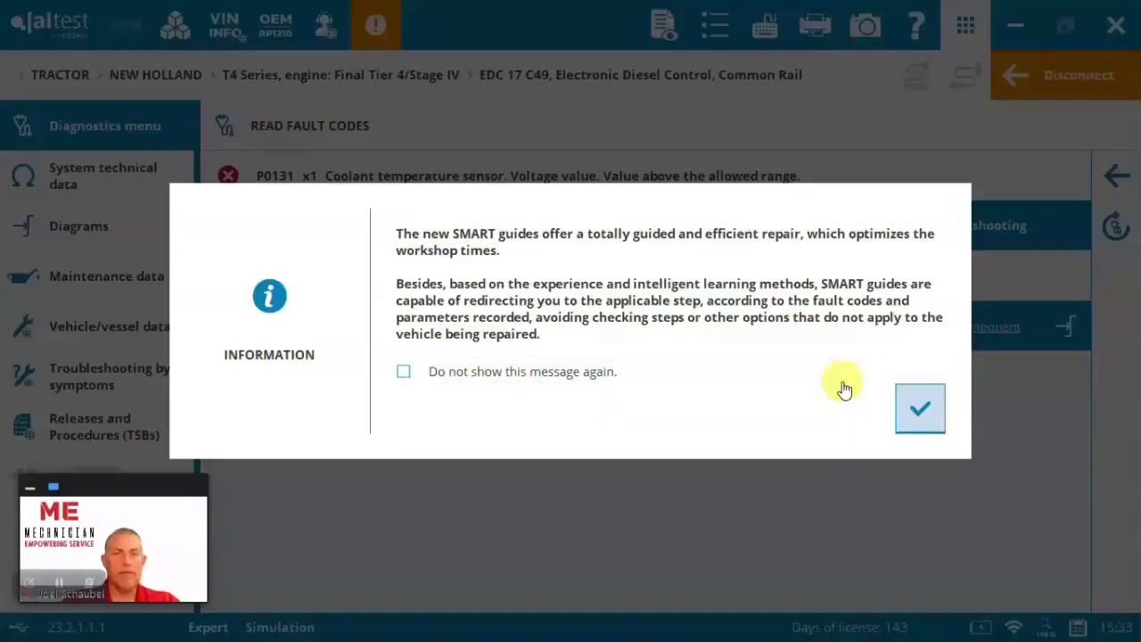
{"action": "left_click", "coordinate": [604, 372]}
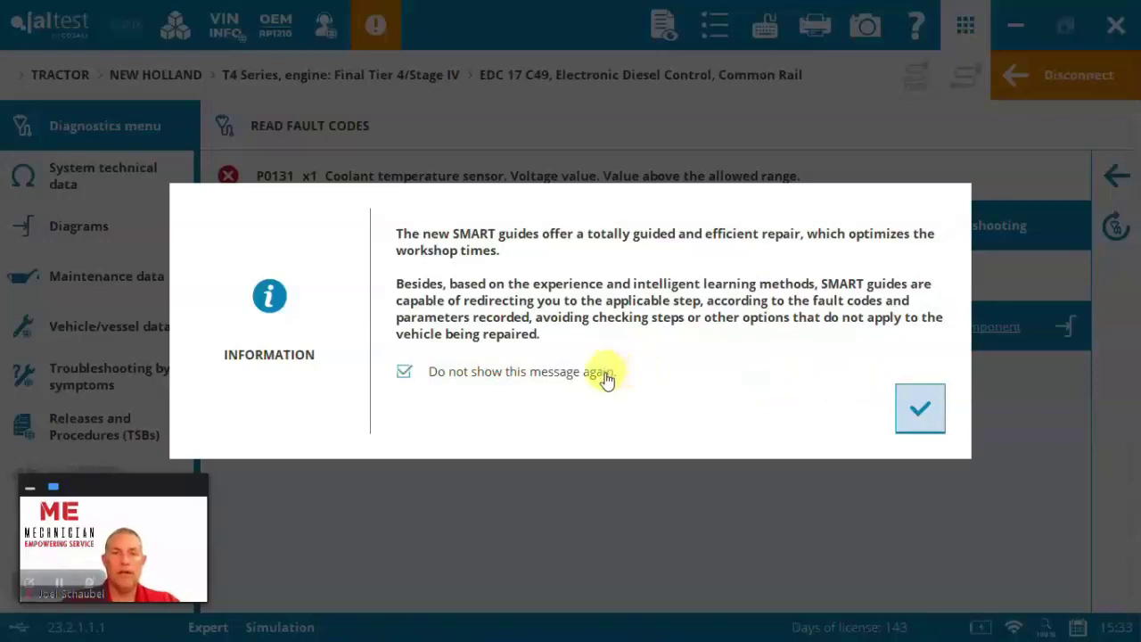
{"action": "left_click", "coordinate": [922, 397]}
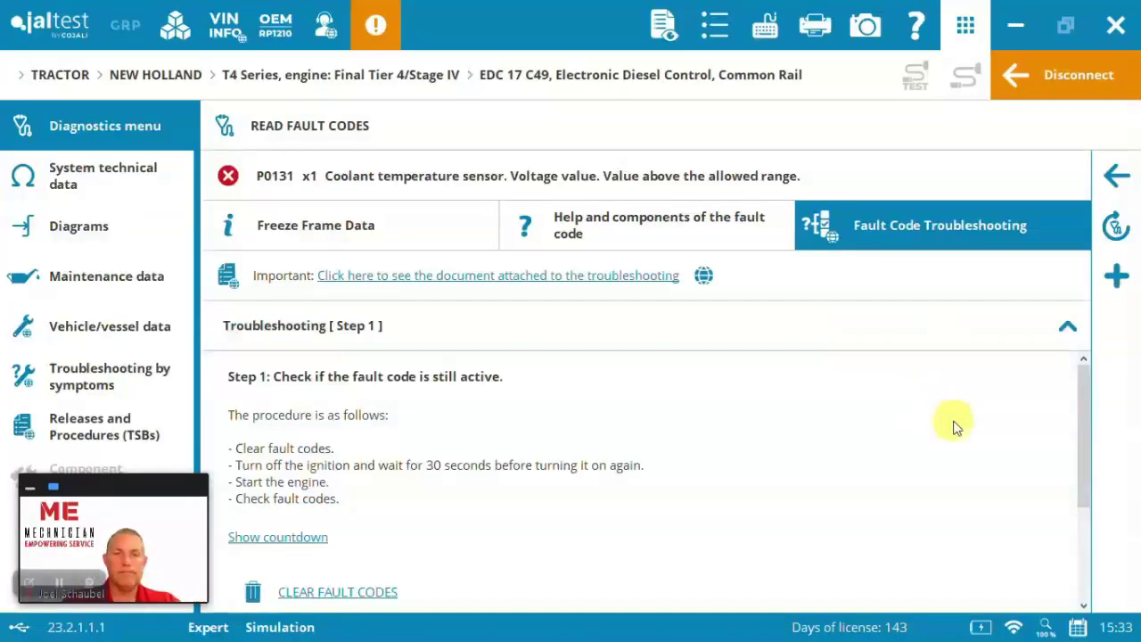
{"action": "scroll", "coordinate": [1084, 402], "scroll_direction": "down", "scroll_amount": 1}
{"action": "left_click", "coordinate": [1077, 339]}
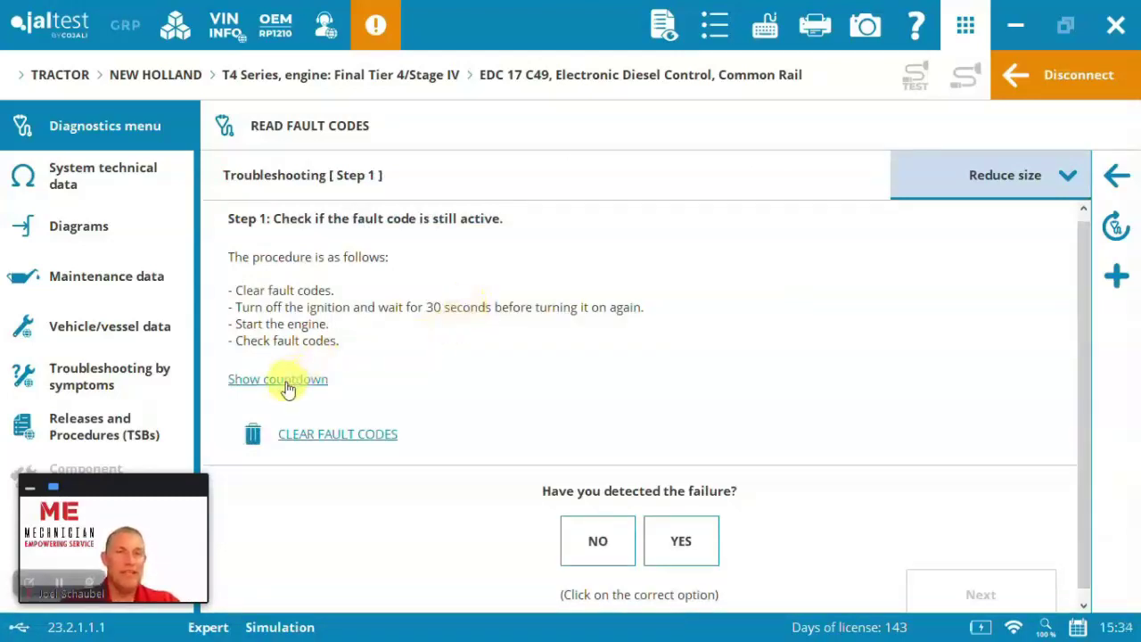
Run the 30-second ignition-off countdown, answer No to failure detected, and go to Step 2.
{"action": "left_click", "coordinate": [287, 383]}
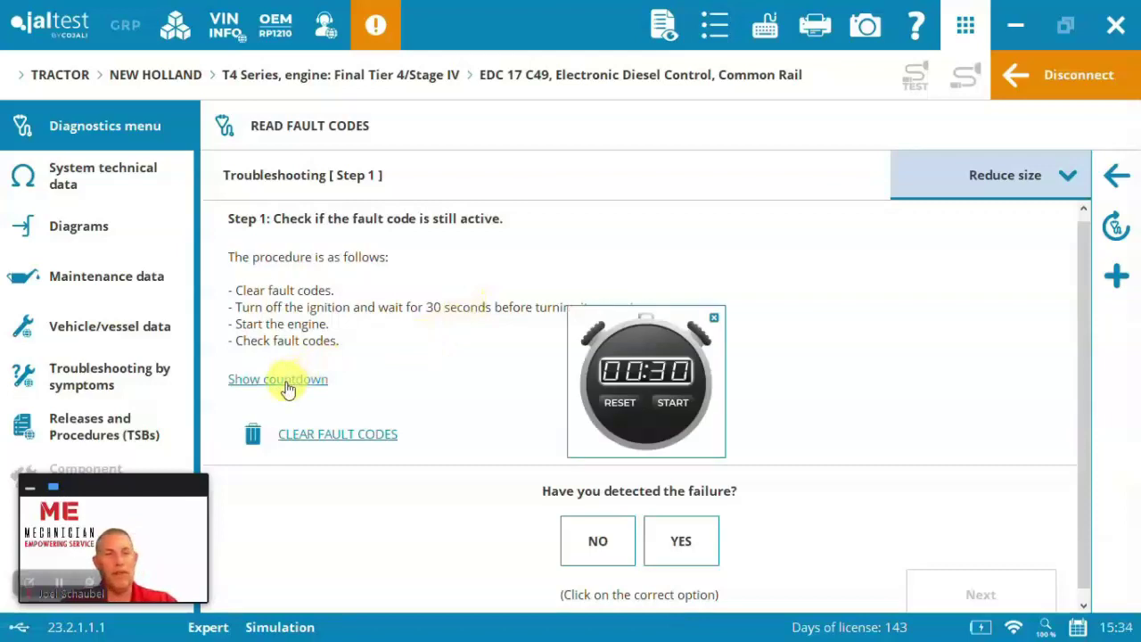
{"action": "left_click", "coordinate": [662, 402]}
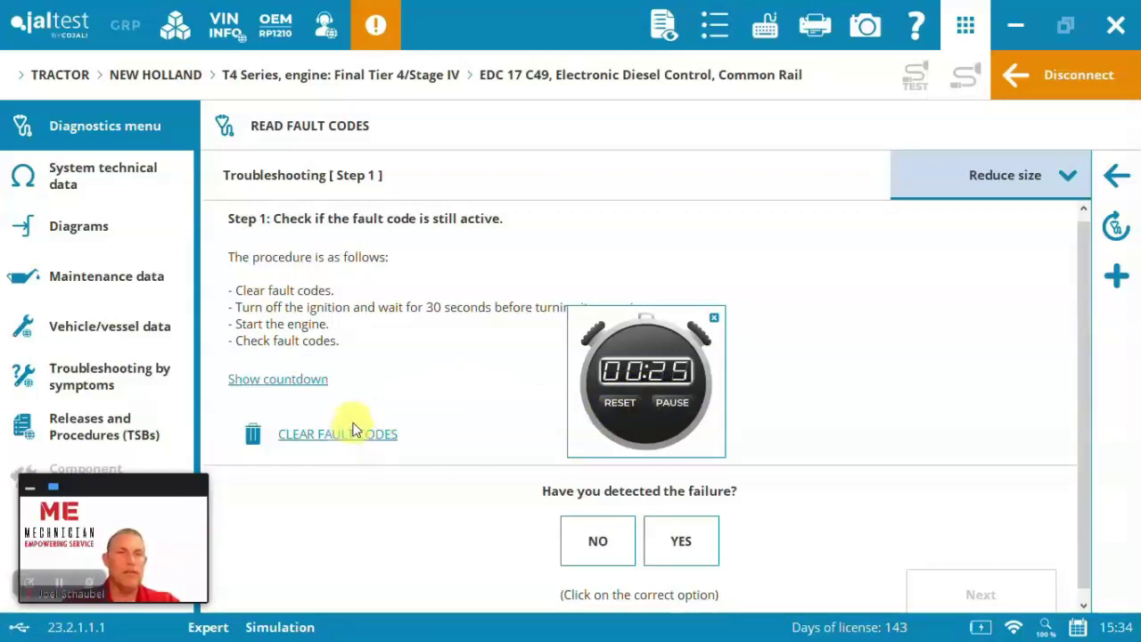
{"action": "left_click", "coordinate": [602, 534]}
{"action": "left_click", "coordinate": [952, 577]}
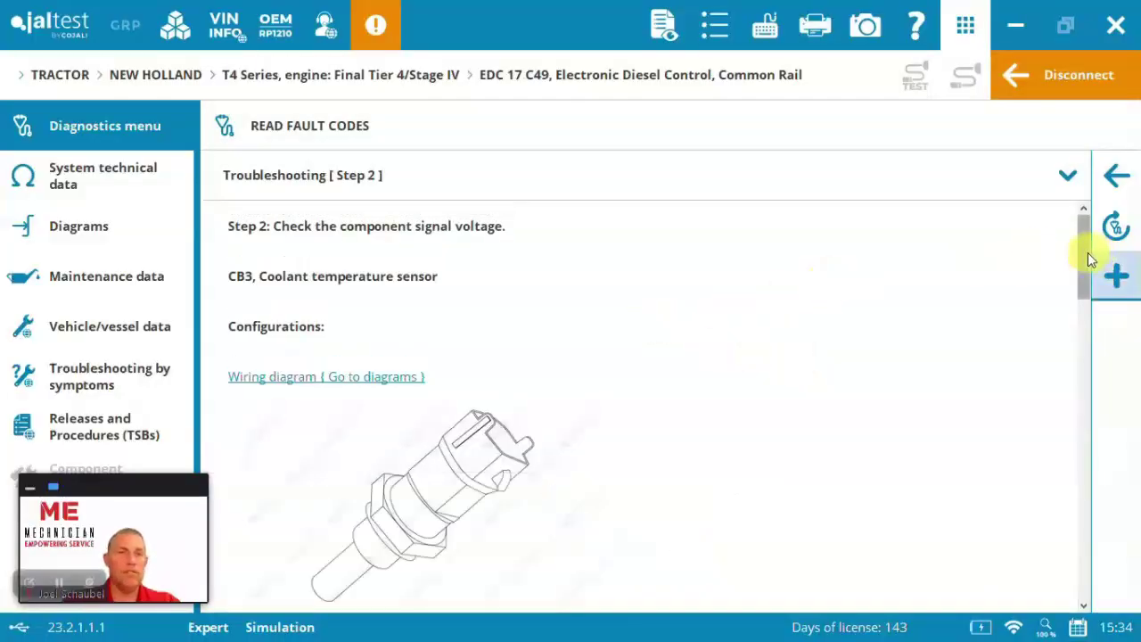
Mark the Step 2 CB3 signal voltage check as correct, then view Step 5's resistance table (-20 °C to 120 °C).
{"action": "scroll", "coordinate": [1088, 258], "scroll_direction": "down", "scroll_amount": 3}
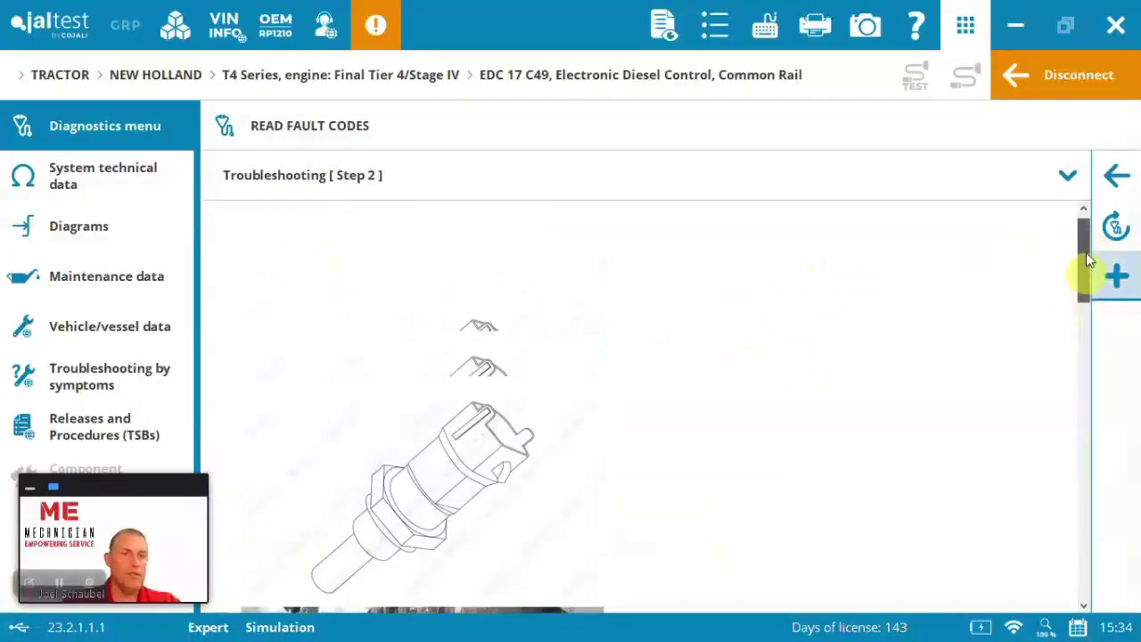
{"action": "left_click_drag", "start_coordinate": [1086, 243], "coordinate": [1084, 546]}
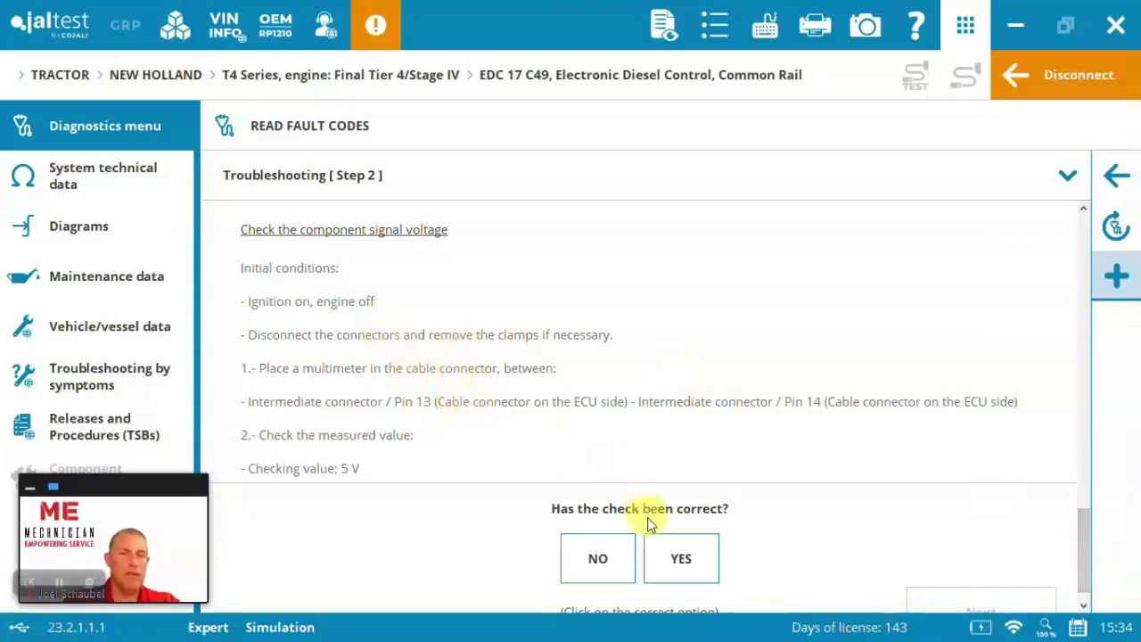
{"action": "left_click", "coordinate": [664, 540]}
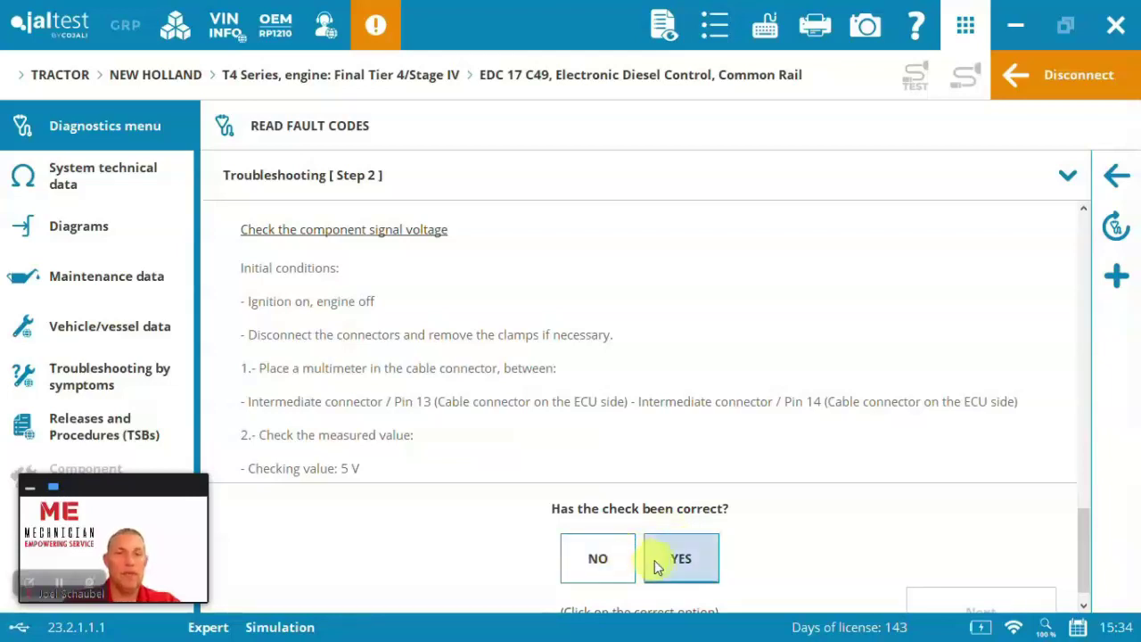
{"action": "left_click", "coordinate": [676, 561]}
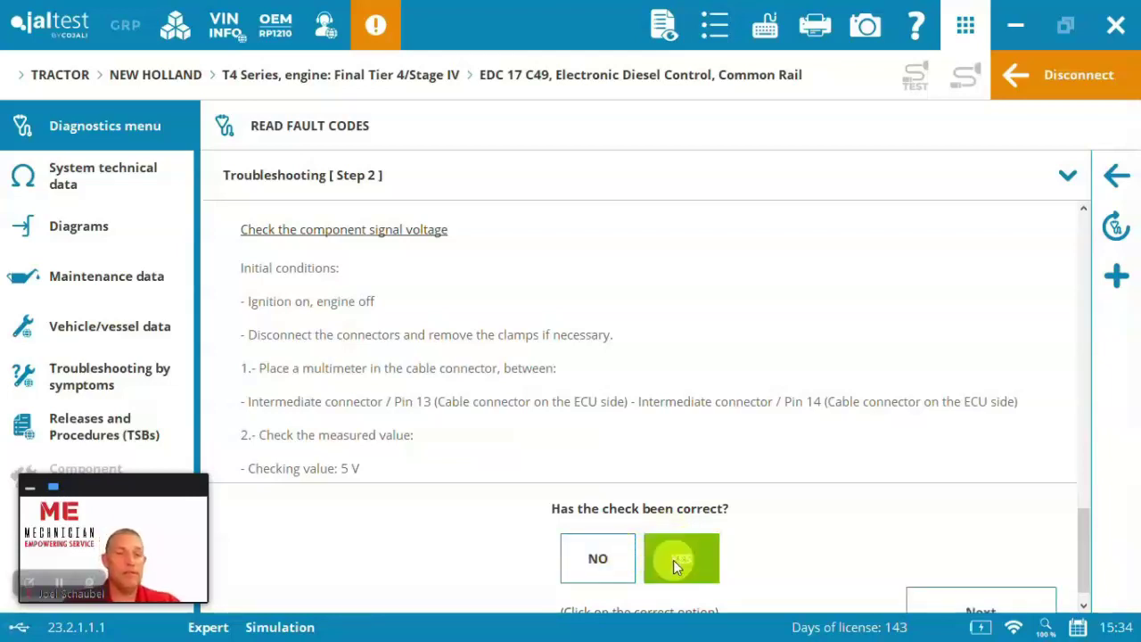
{"action": "scroll", "coordinate": [909, 594], "scroll_direction": "down", "scroll_amount": 1}
{"action": "left_click", "coordinate": [950, 593]}
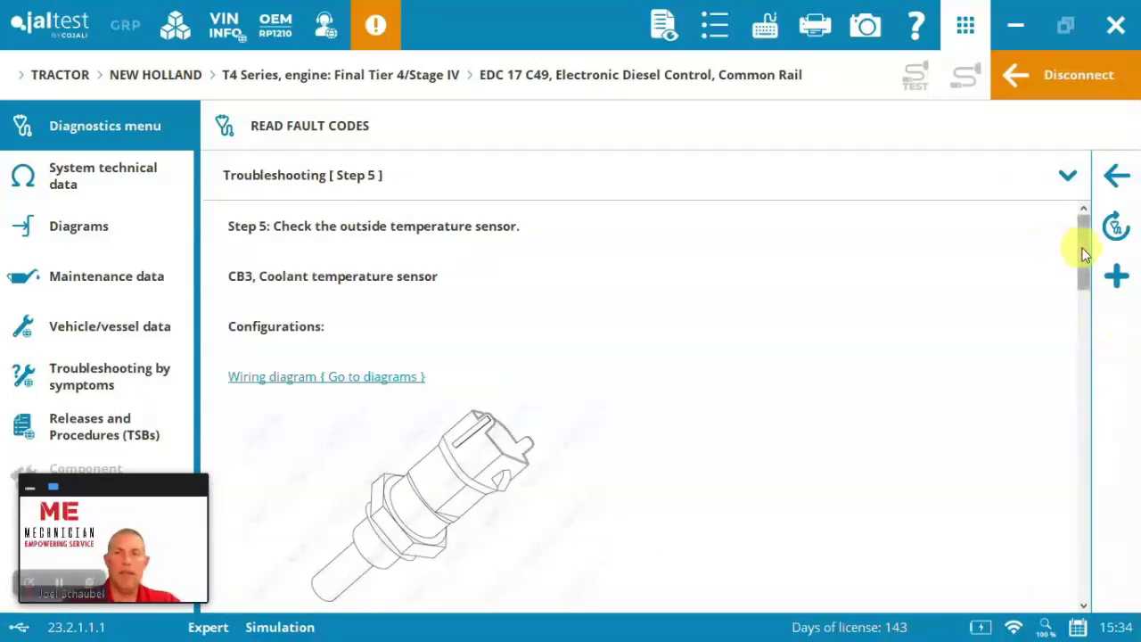
{"action": "left_click_drag", "start_coordinate": [1082, 248], "coordinate": [1087, 579]}
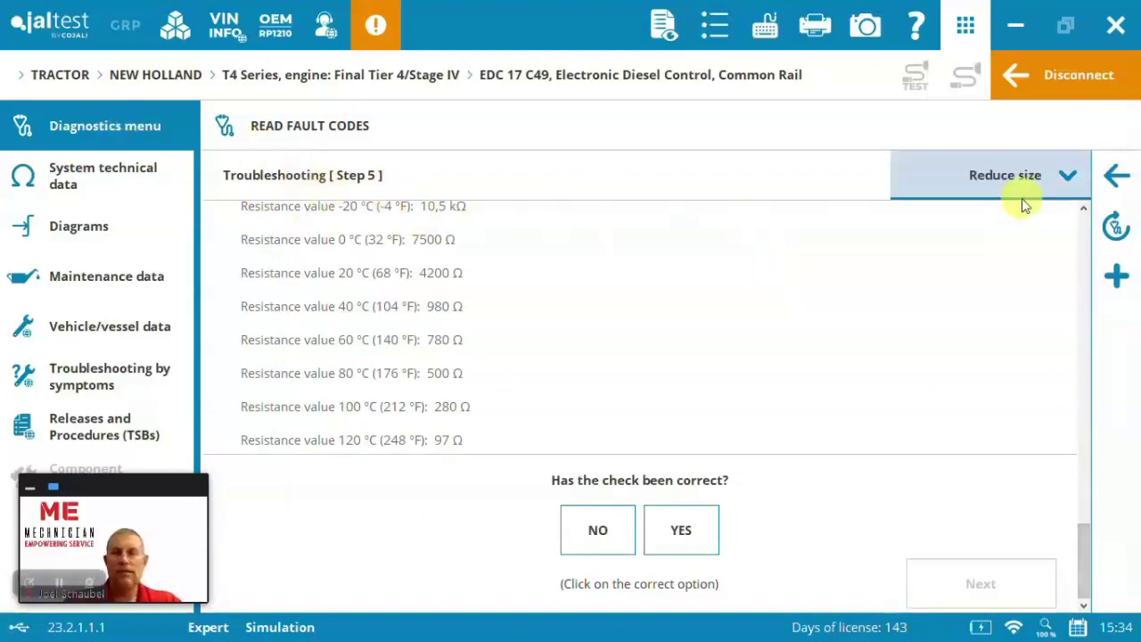
Leave the troubleshooting guide, answering Yes to attach its steps to the diagnostics report.
{"action": "left_click", "coordinate": [1114, 178]}
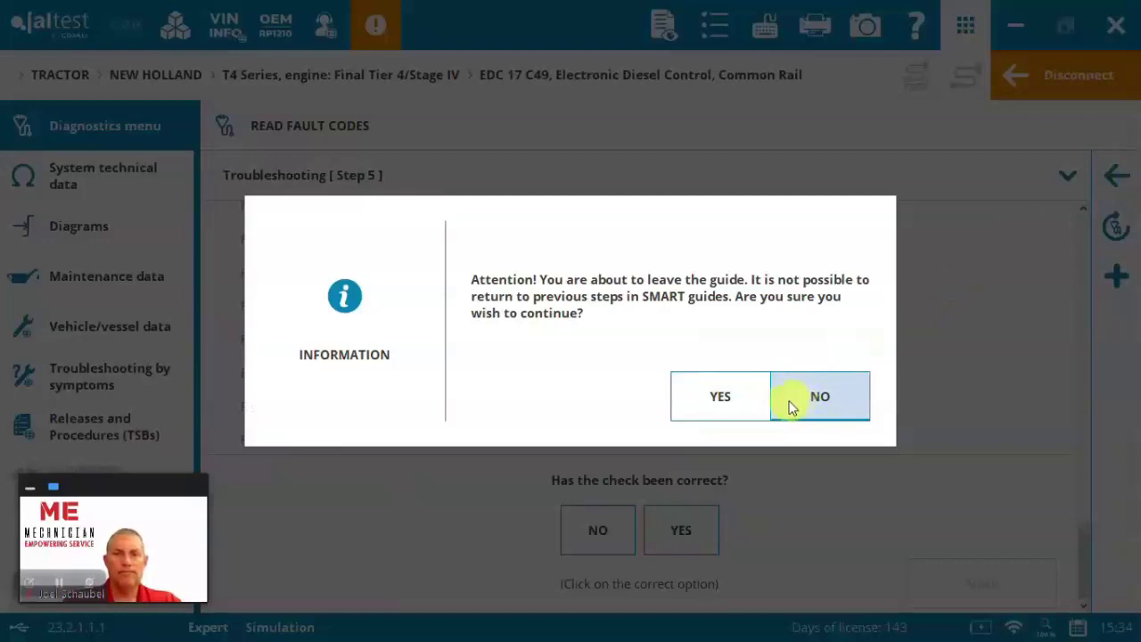
{"action": "left_click", "coordinate": [721, 397]}
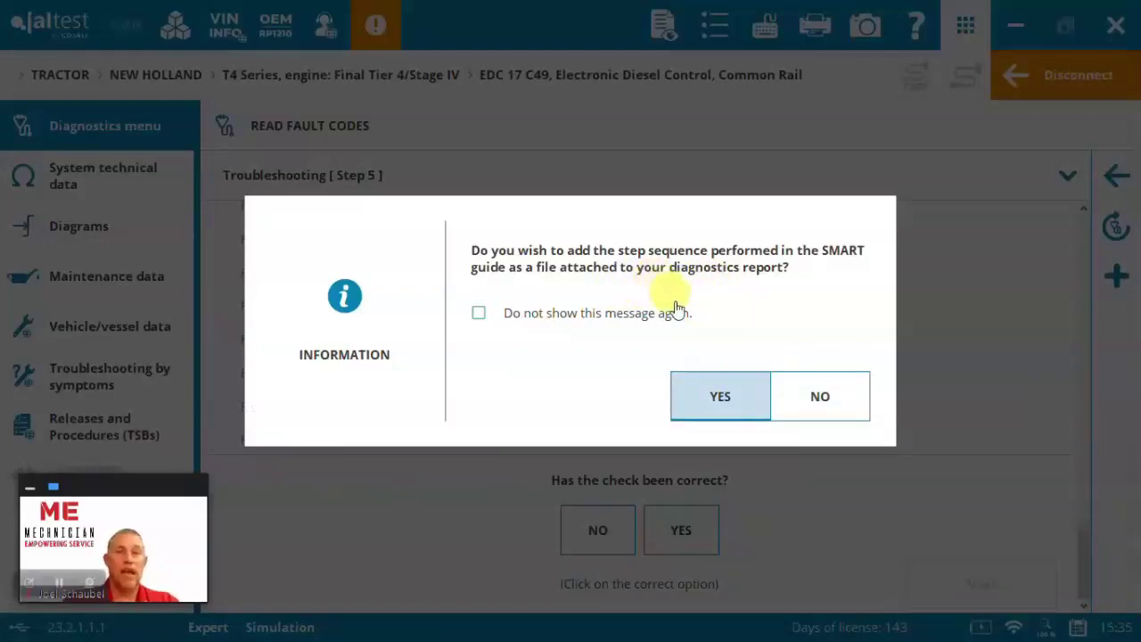
{"action": "left_click", "coordinate": [714, 390]}
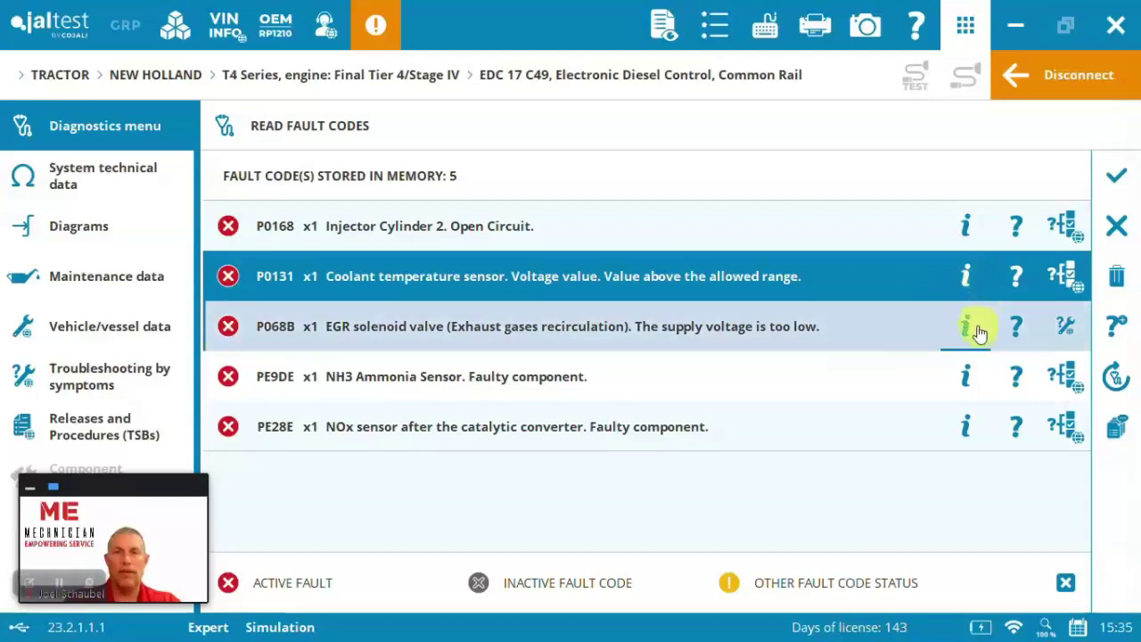
View ECU DATA under SYSTEM DATA (software version 7.5.0, engine type), close it, and reopen SYSTEM DATA.
{"action": "left_click", "coordinate": [1118, 230]}
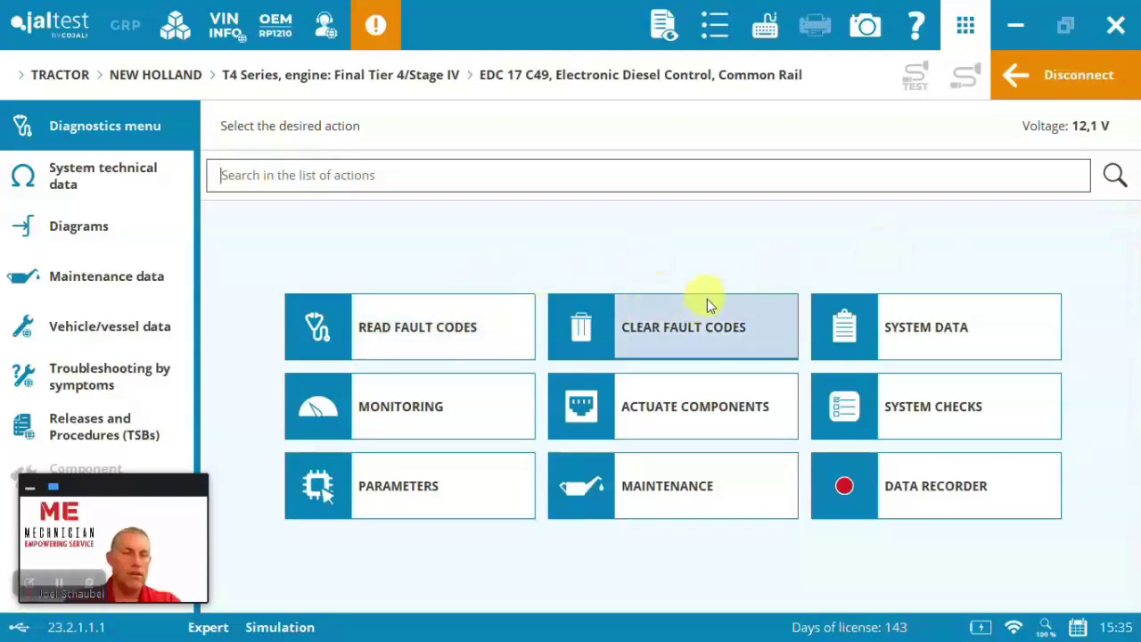
{"action": "left_click", "coordinate": [897, 330]}
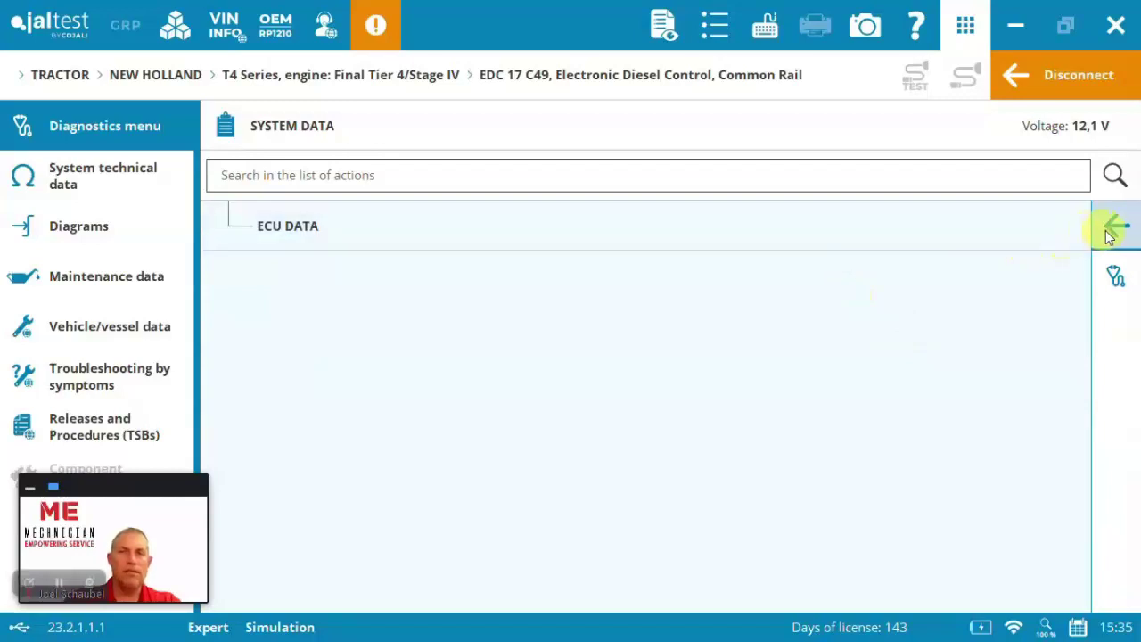
{"action": "left_click", "coordinate": [1031, 231]}
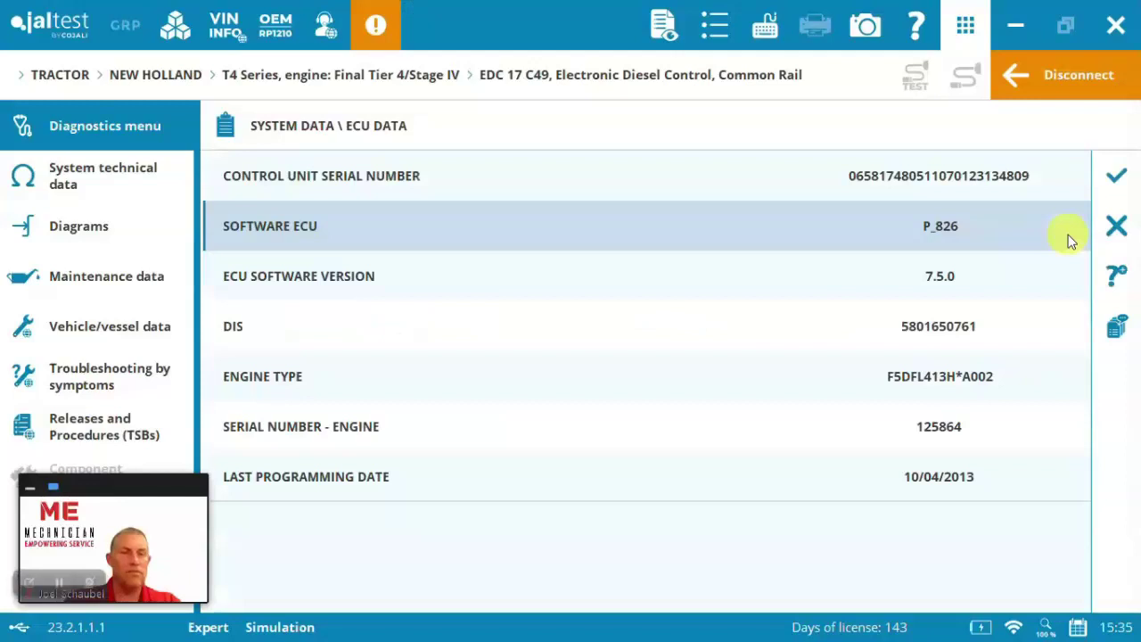
{"action": "left_click", "coordinate": [1111, 180]}
{"action": "left_click", "coordinate": [1113, 224]}
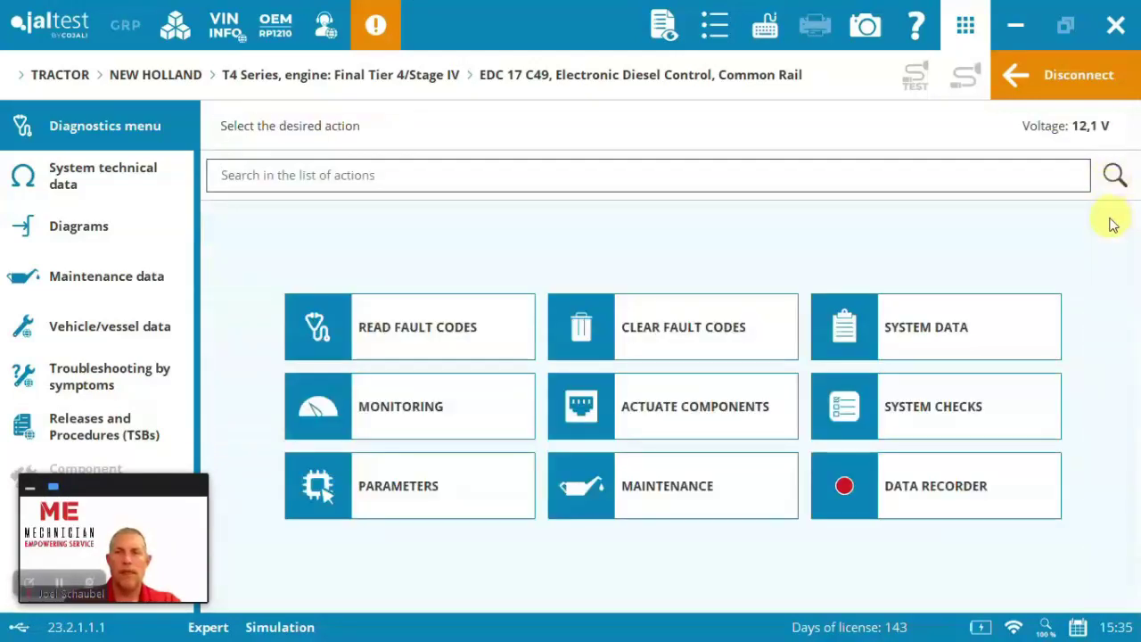
{"action": "left_click", "coordinate": [942, 328]}
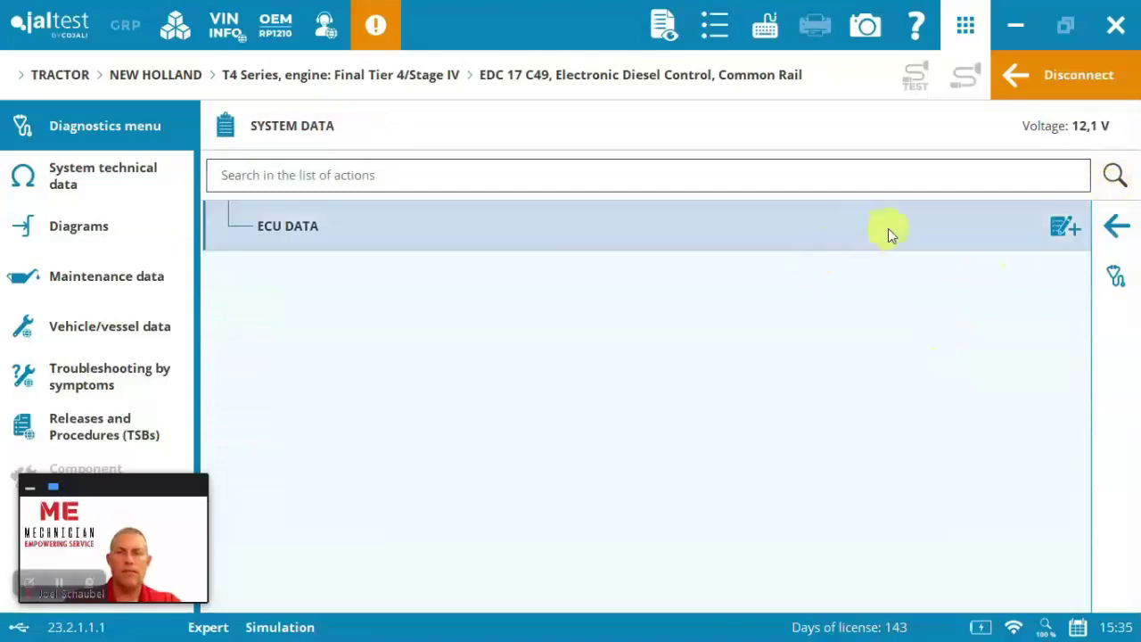
Return to Monitoring, view the Fuel system display, page on to Aftertreatment, then close it.
{"action": "left_click", "coordinate": [1116, 226]}
{"action": "left_click", "coordinate": [439, 423]}
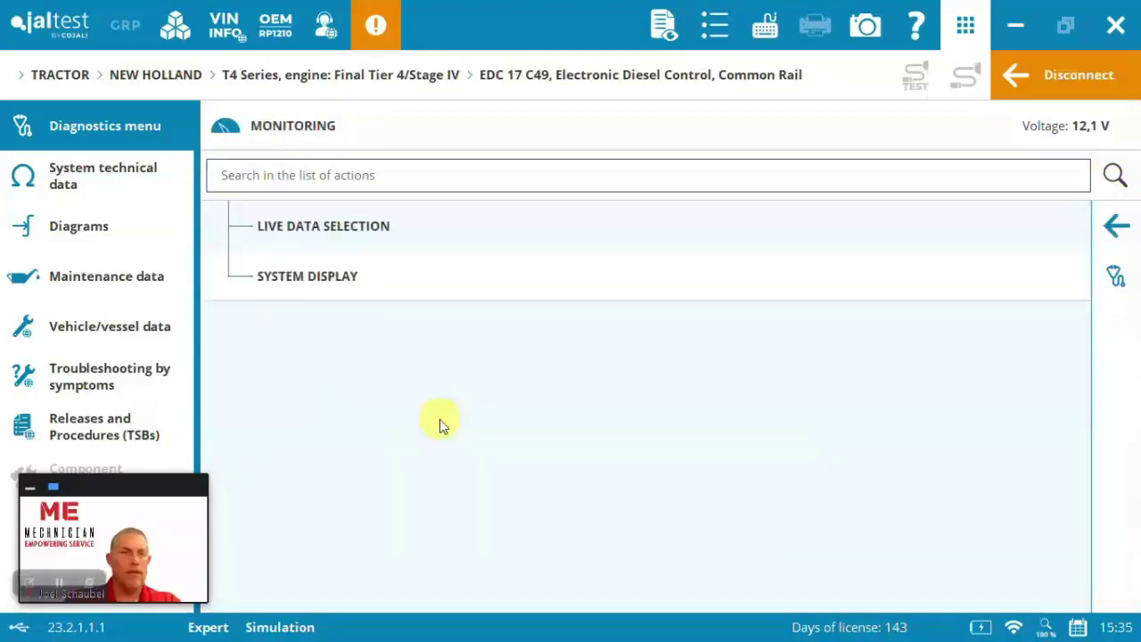
{"action": "left_click", "coordinate": [450, 299]}
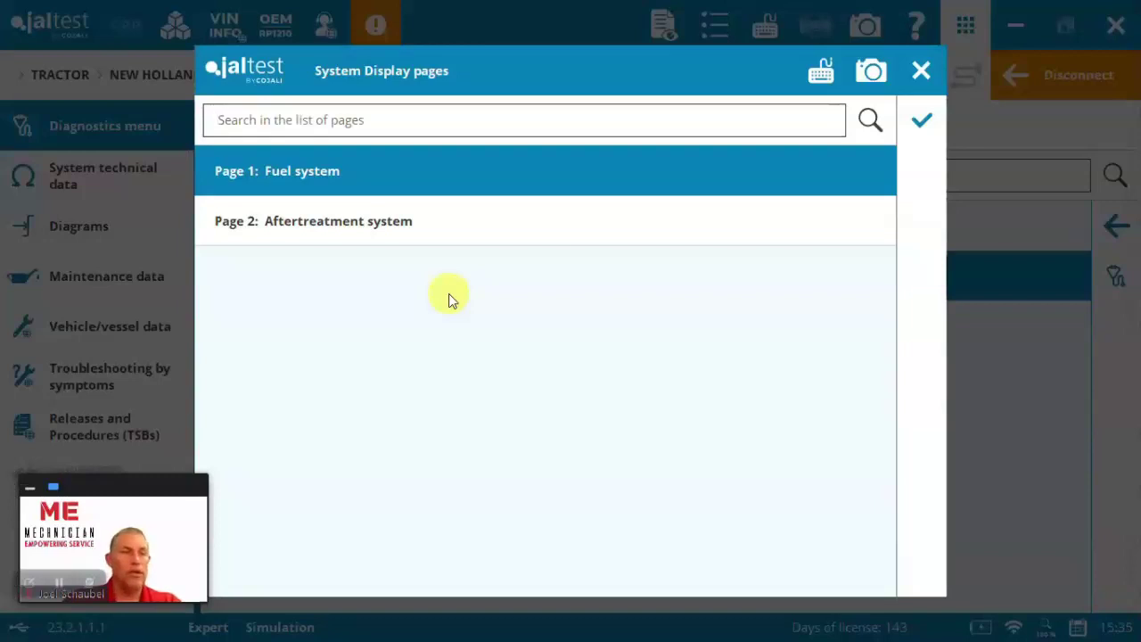
{"action": "left_click", "coordinate": [652, 186]}
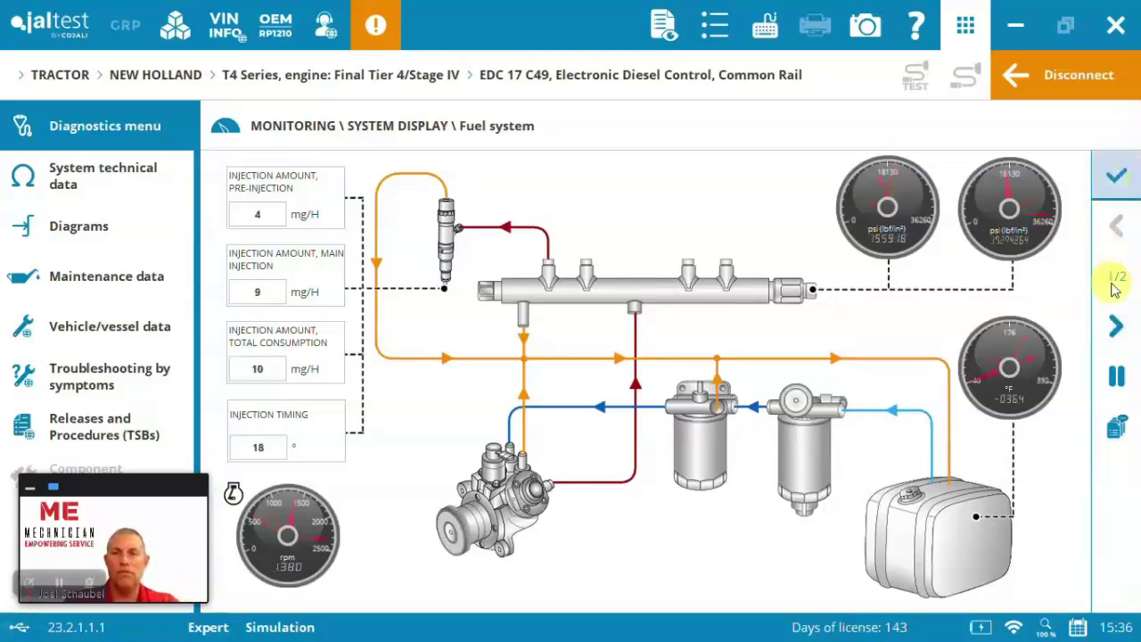
{"action": "left_click", "coordinate": [1107, 321]}
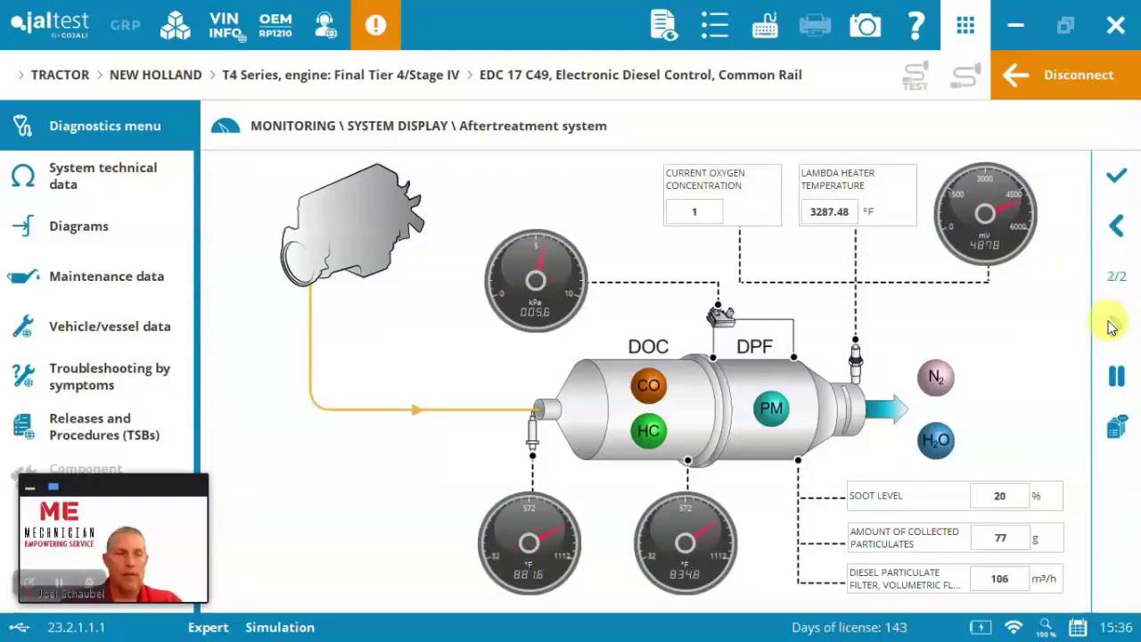
{"action": "left_click", "coordinate": [1125, 183]}
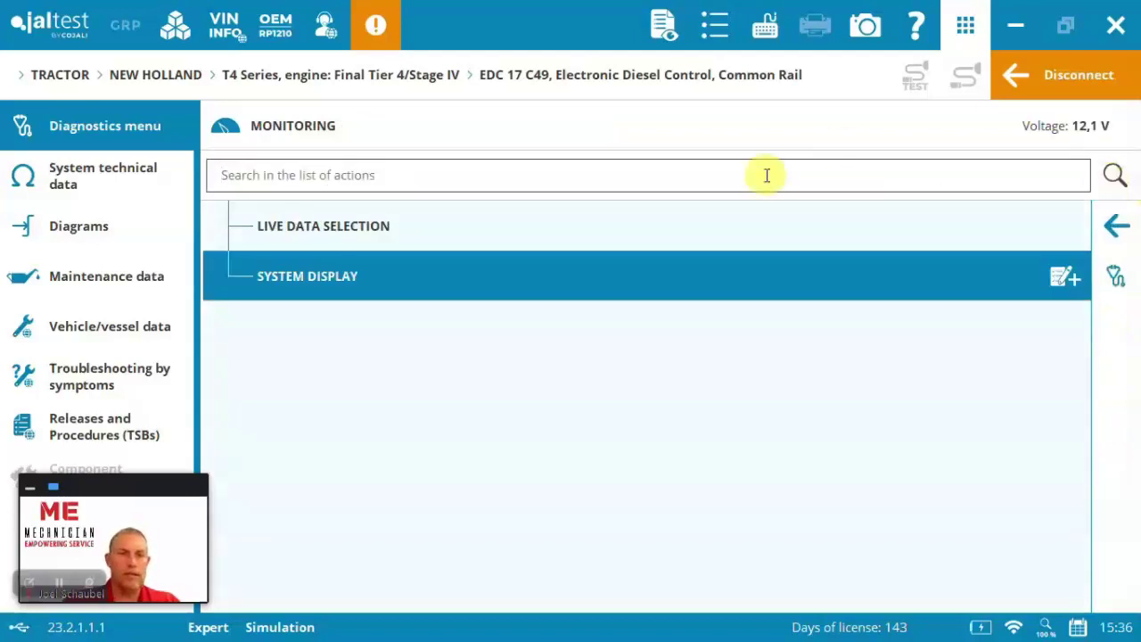
In Live Data Selection, keep only the Temperature and Flow volume groups and select all their readings.
{"action": "left_click", "coordinate": [427, 220]}
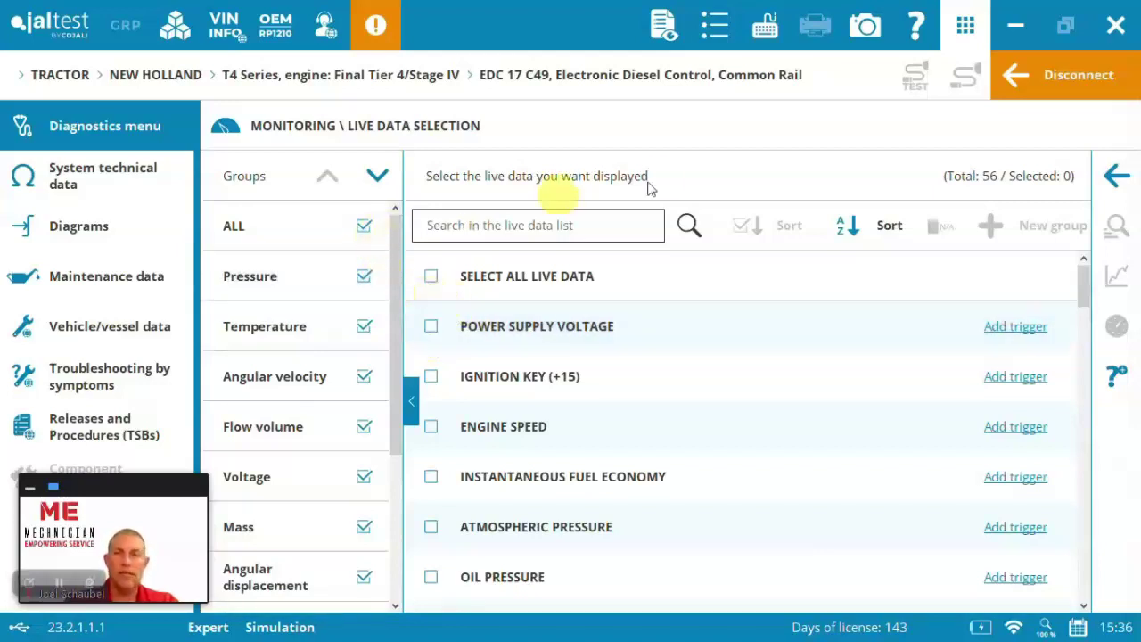
{"action": "left_click", "coordinate": [364, 226]}
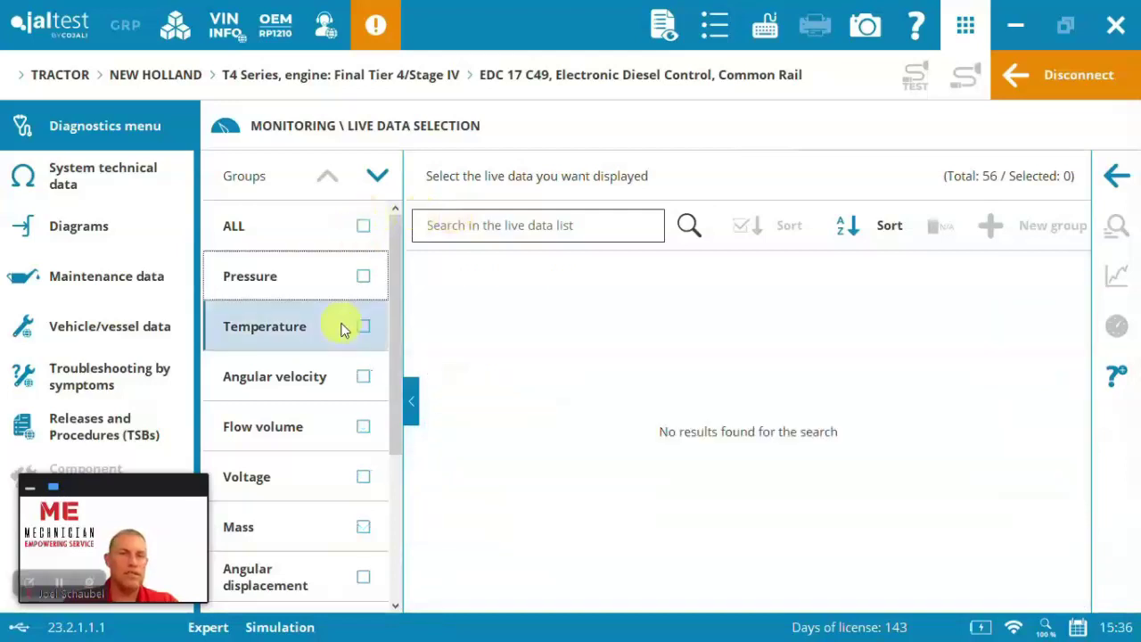
{"action": "left_click", "coordinate": [362, 326]}
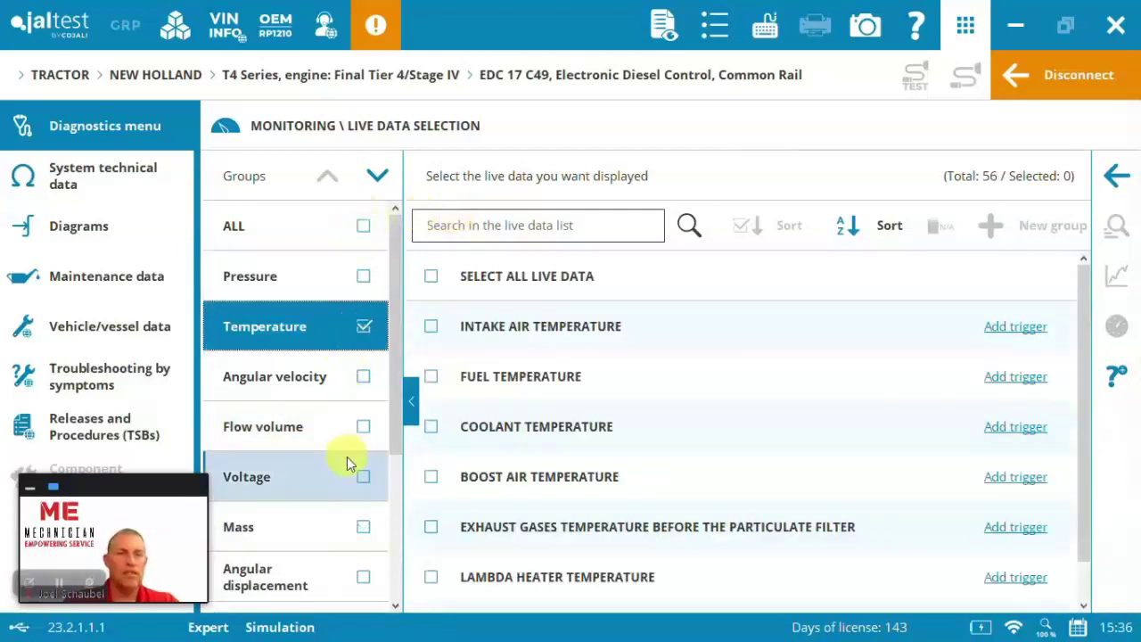
{"action": "left_click", "coordinate": [358, 428]}
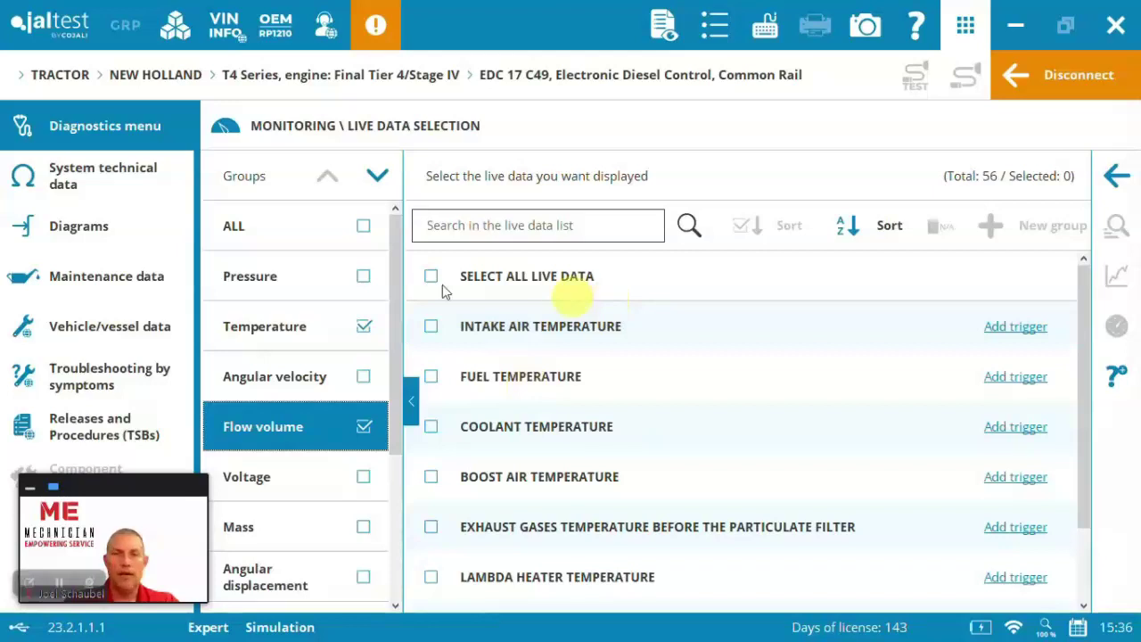
{"action": "left_click", "coordinate": [432, 278]}
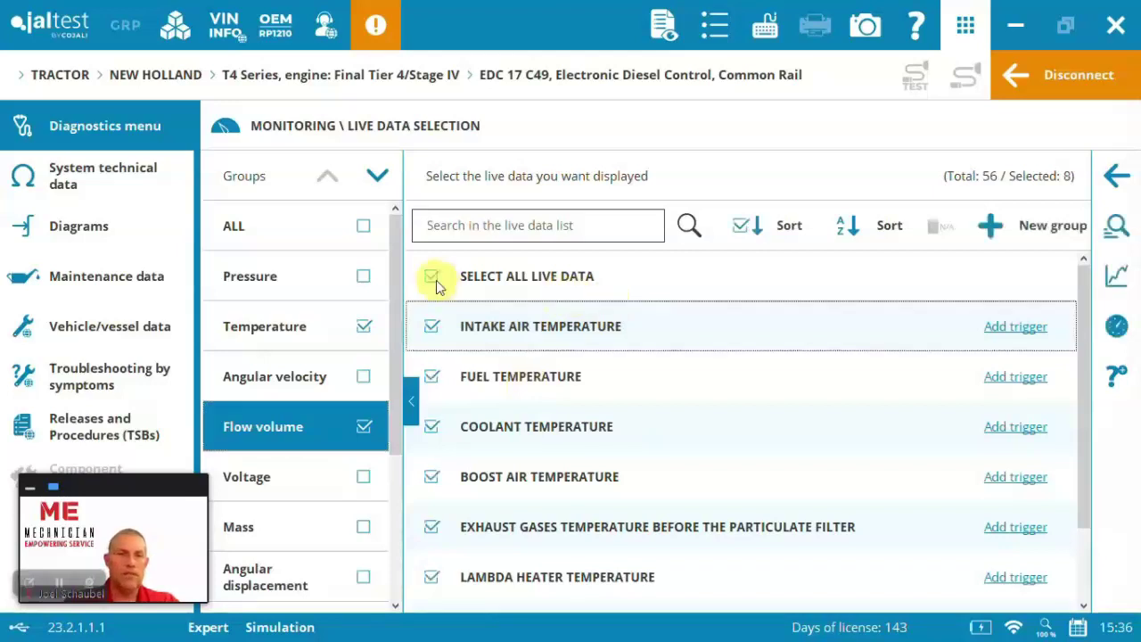
View the eight selected readings as a live graph, then as gauges.
{"action": "left_click", "coordinate": [1123, 281]}
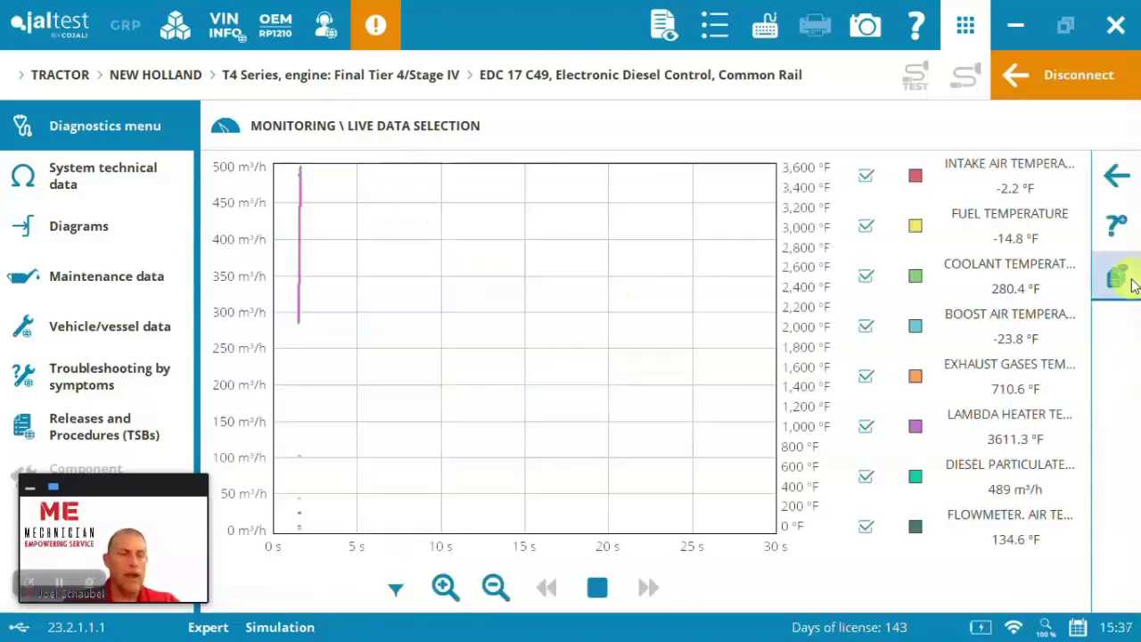
{"action": "left_click", "coordinate": [1115, 173]}
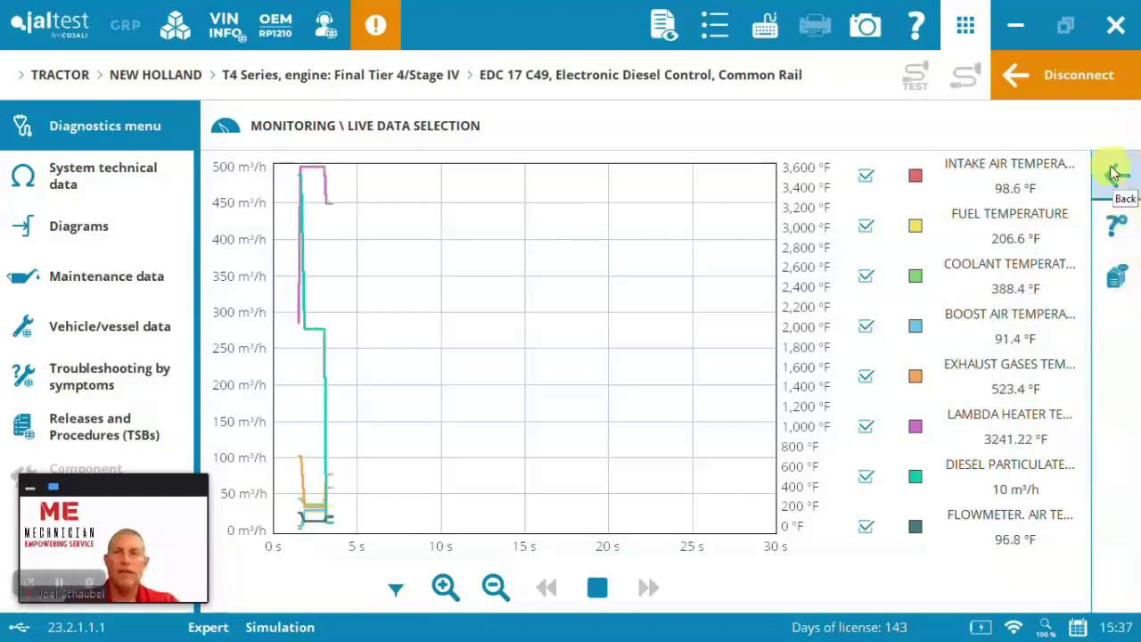
{"action": "left_click", "coordinate": [1115, 326]}
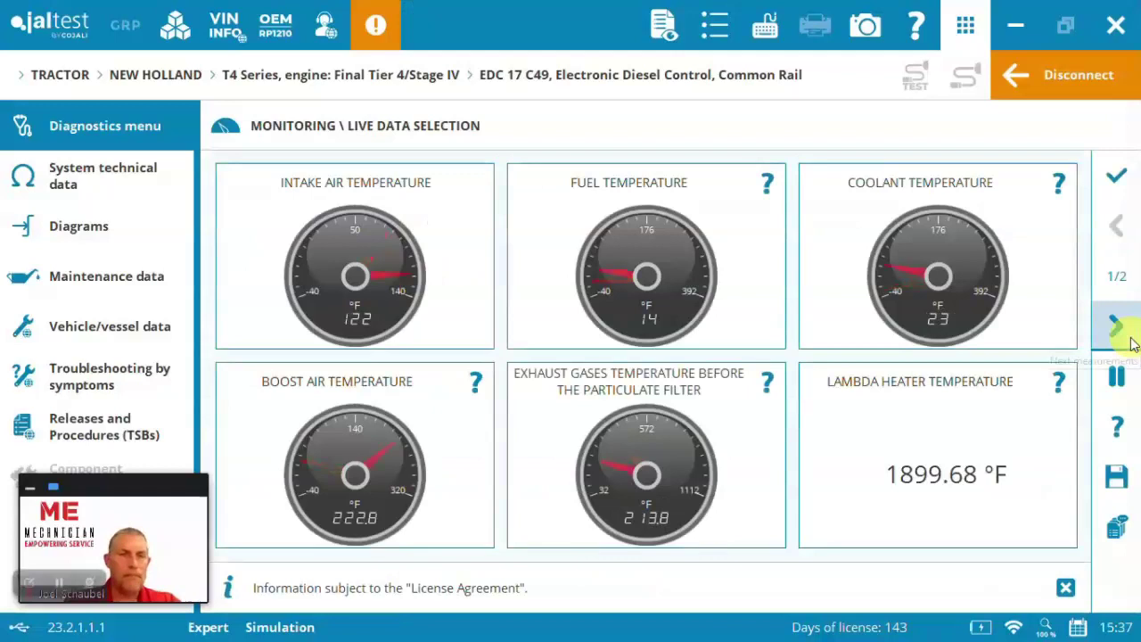
{"action": "left_click", "coordinate": [1116, 175]}
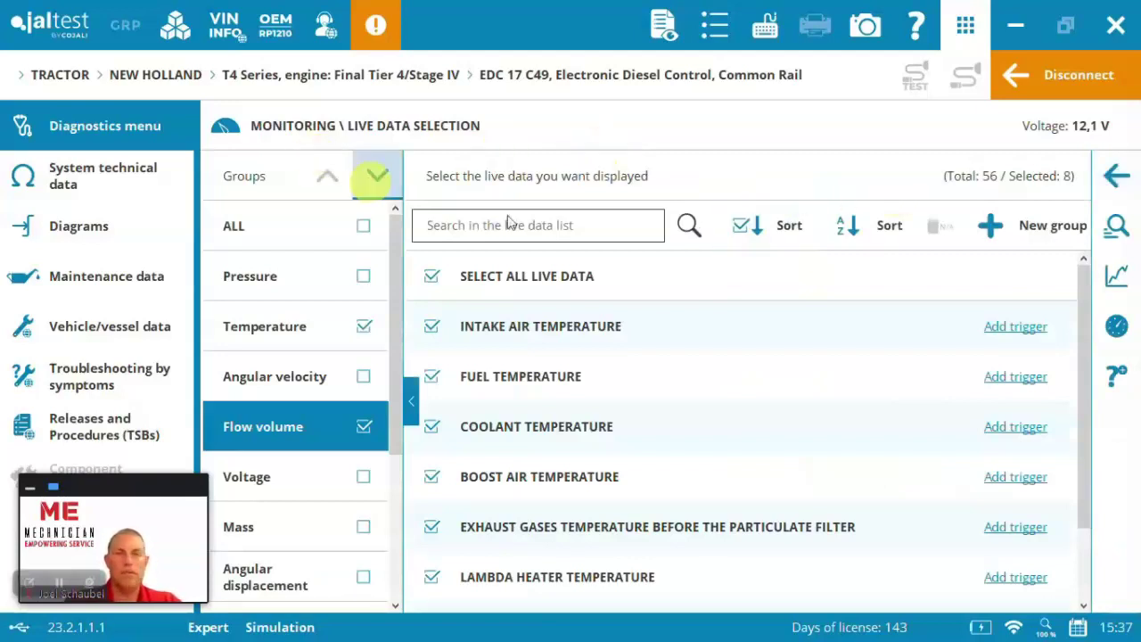
Back out to the main action menu and look through the Actuate Components and System Checks lists.
{"action": "left_click", "coordinate": [1118, 176]}
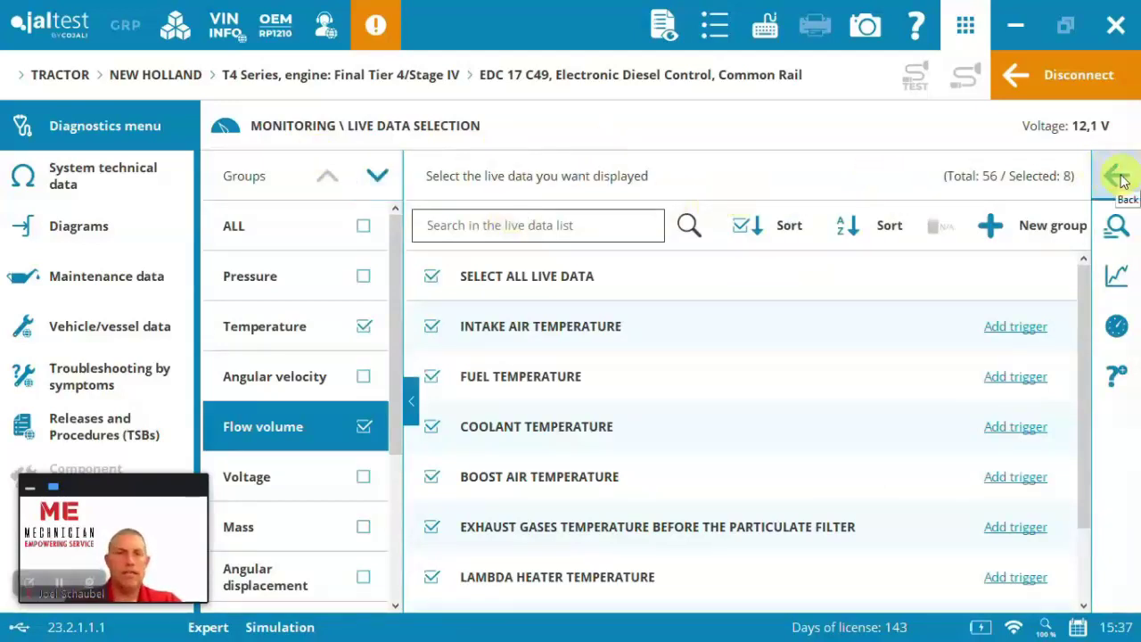
{"action": "left_click", "coordinate": [1113, 225]}
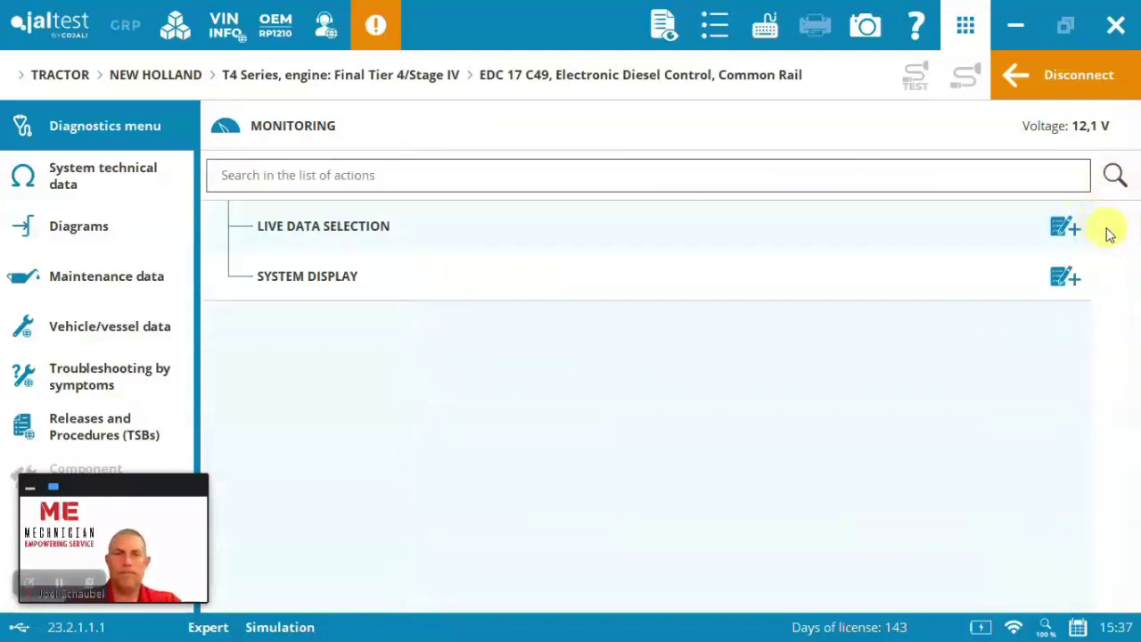
{"action": "left_click", "coordinate": [738, 412]}
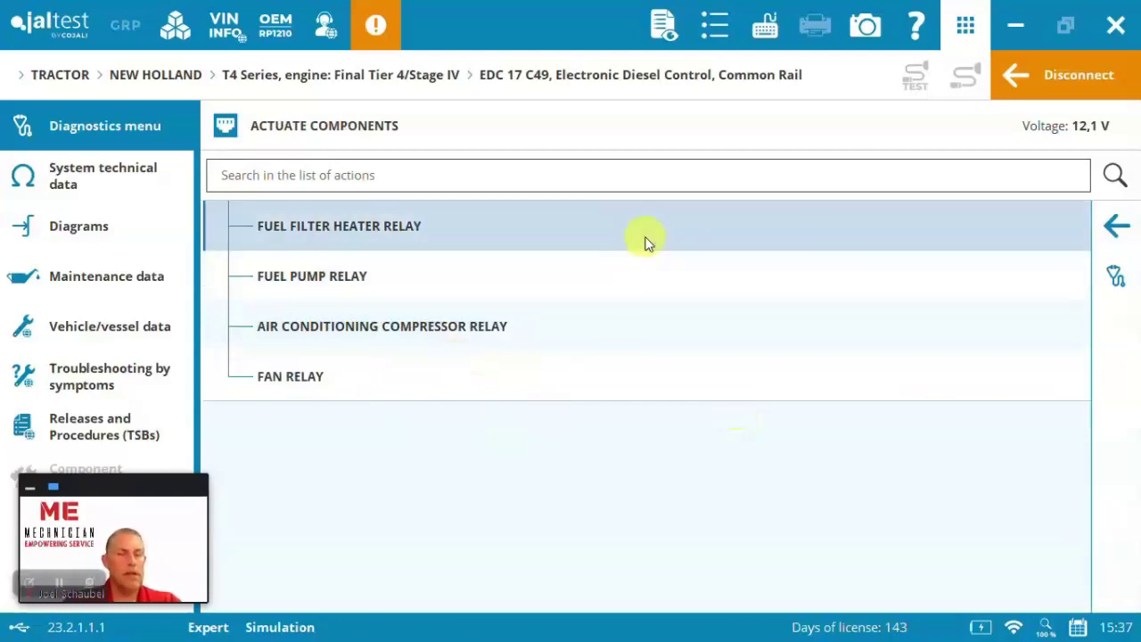
{"action": "left_click", "coordinate": [1118, 228]}
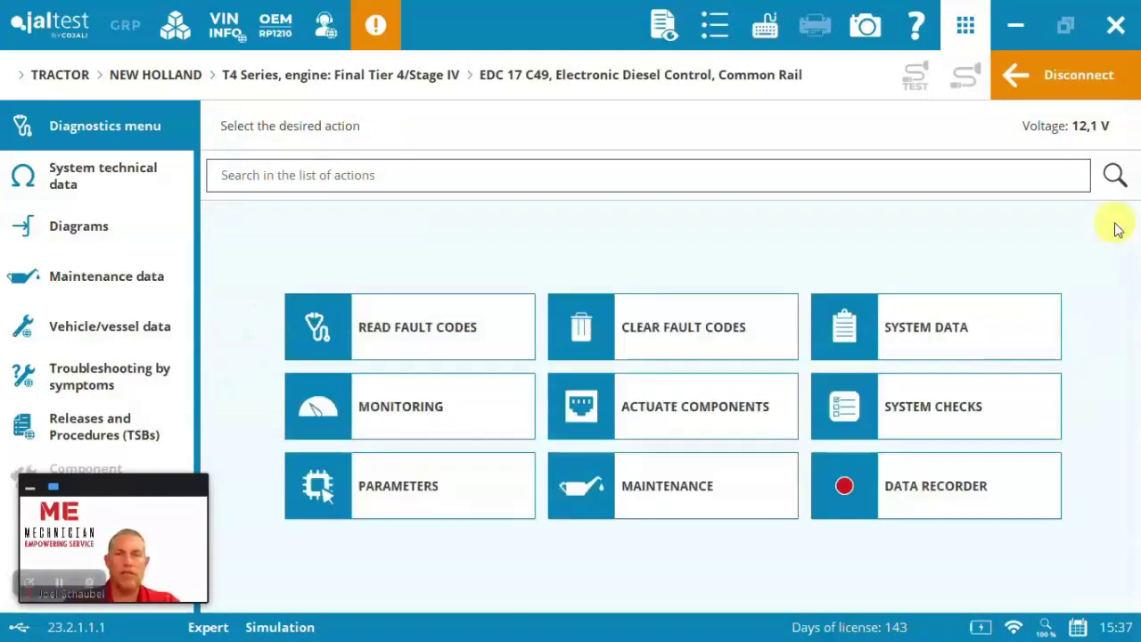
{"action": "left_click", "coordinate": [914, 416]}
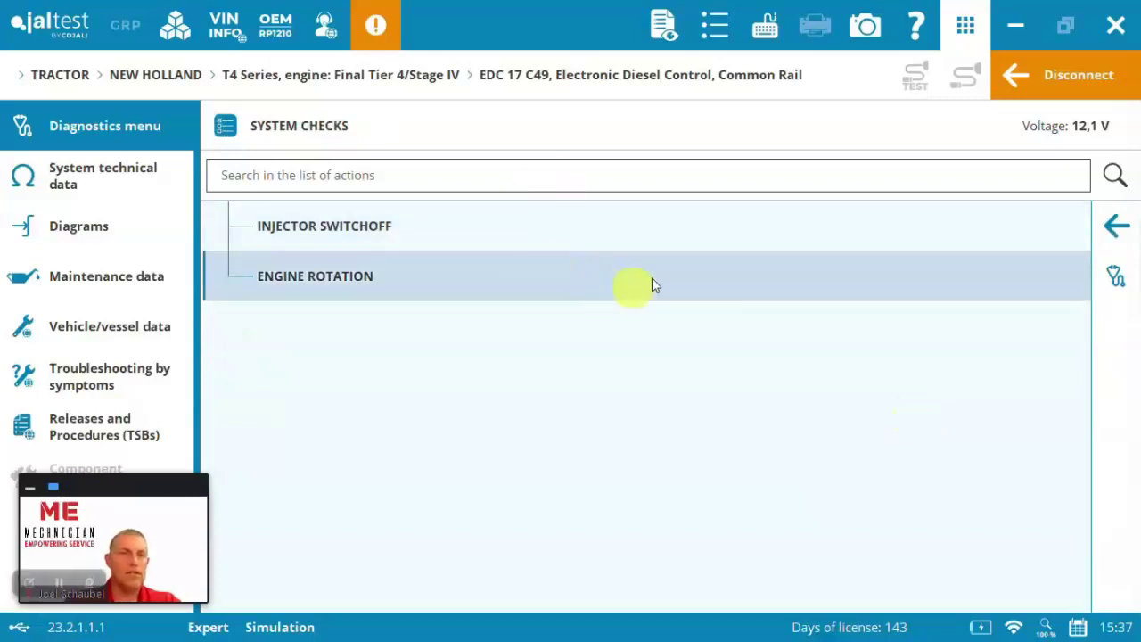
{"action": "left_click", "coordinate": [1113, 230]}
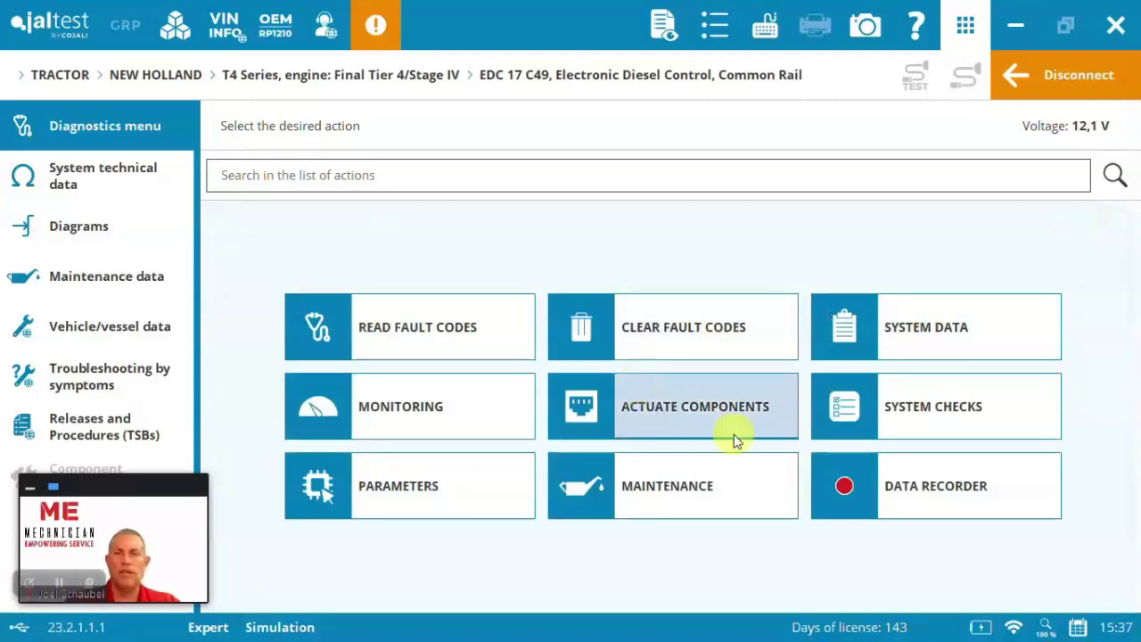
Expand the INJECTOR CODE group's Parameters actions, then return to the main action menu.
{"action": "left_click", "coordinate": [481, 493]}
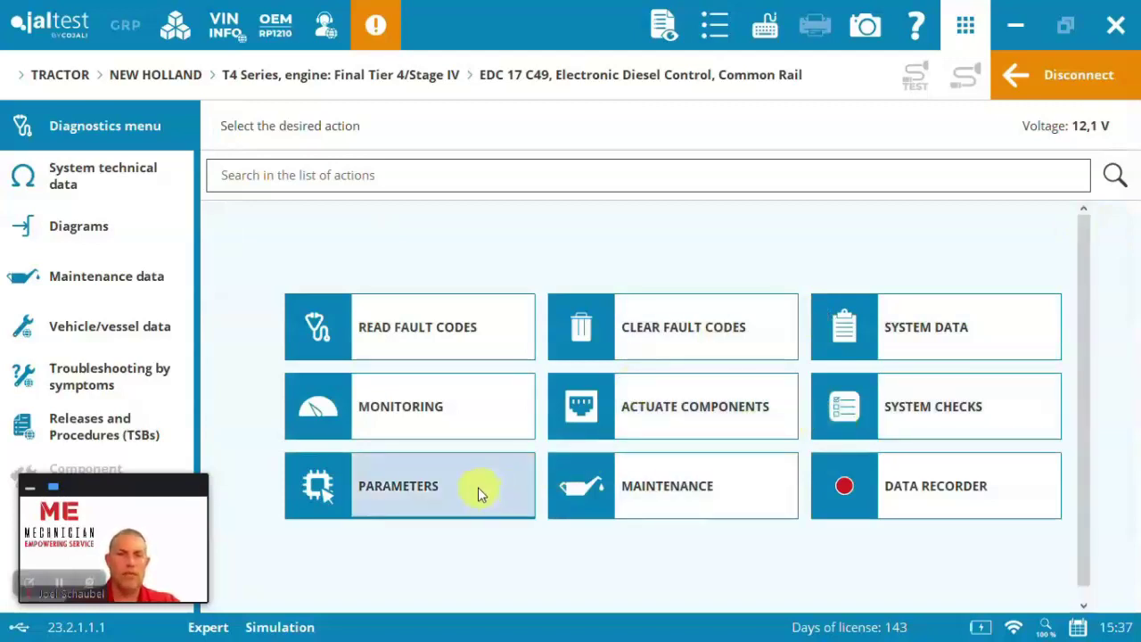
{"action": "left_click", "coordinate": [229, 276]}
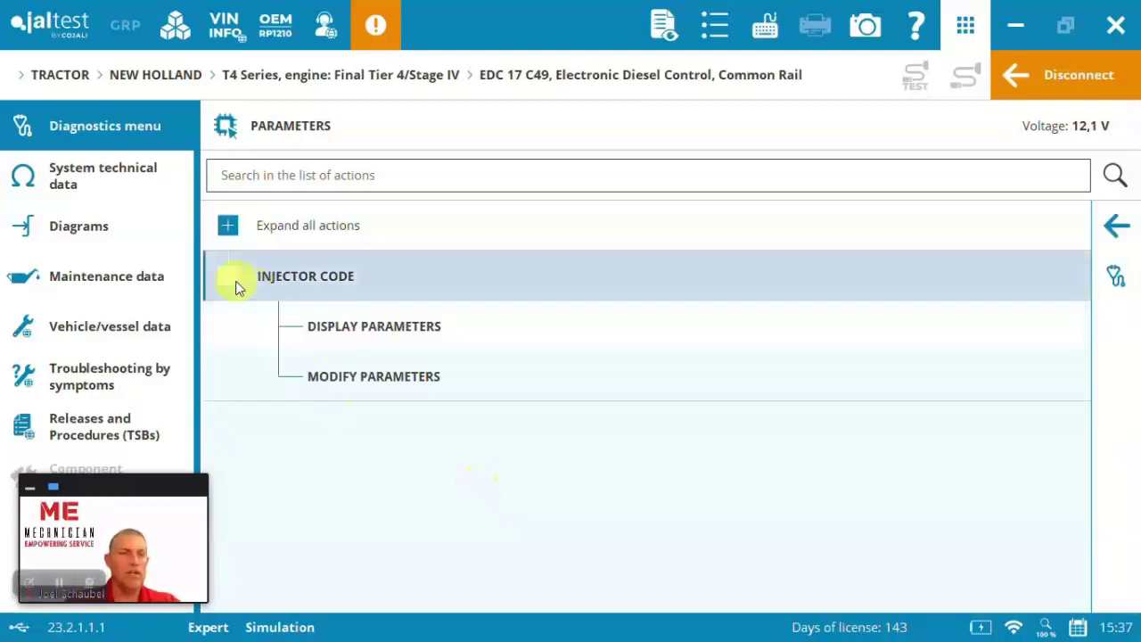
{"action": "left_click", "coordinate": [431, 328]}
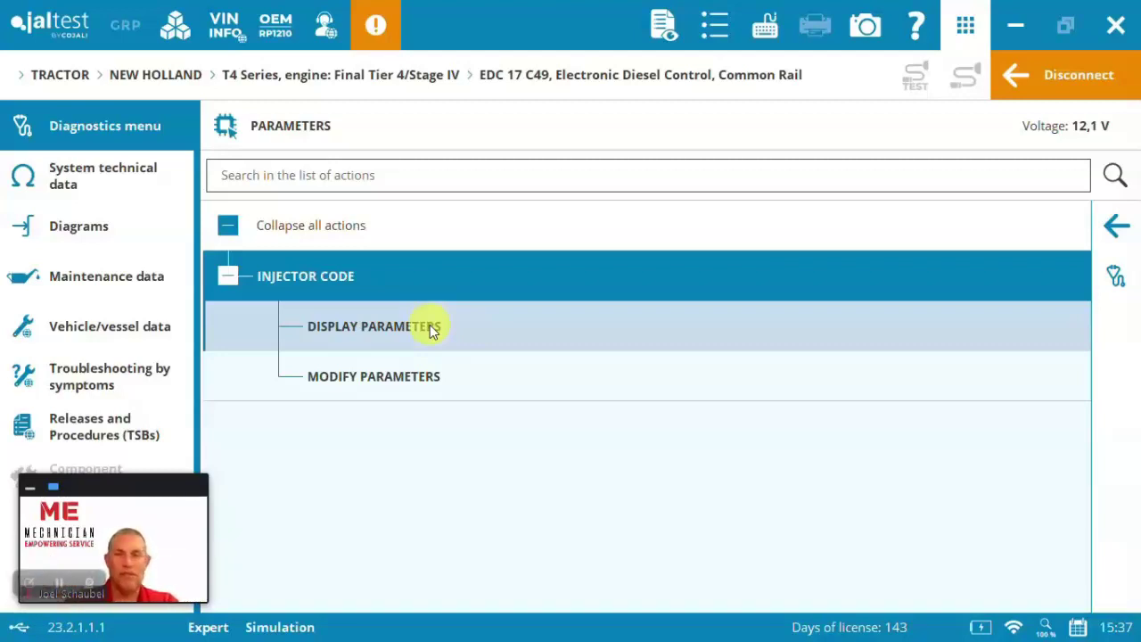
{"action": "left_click", "coordinate": [1113, 229]}
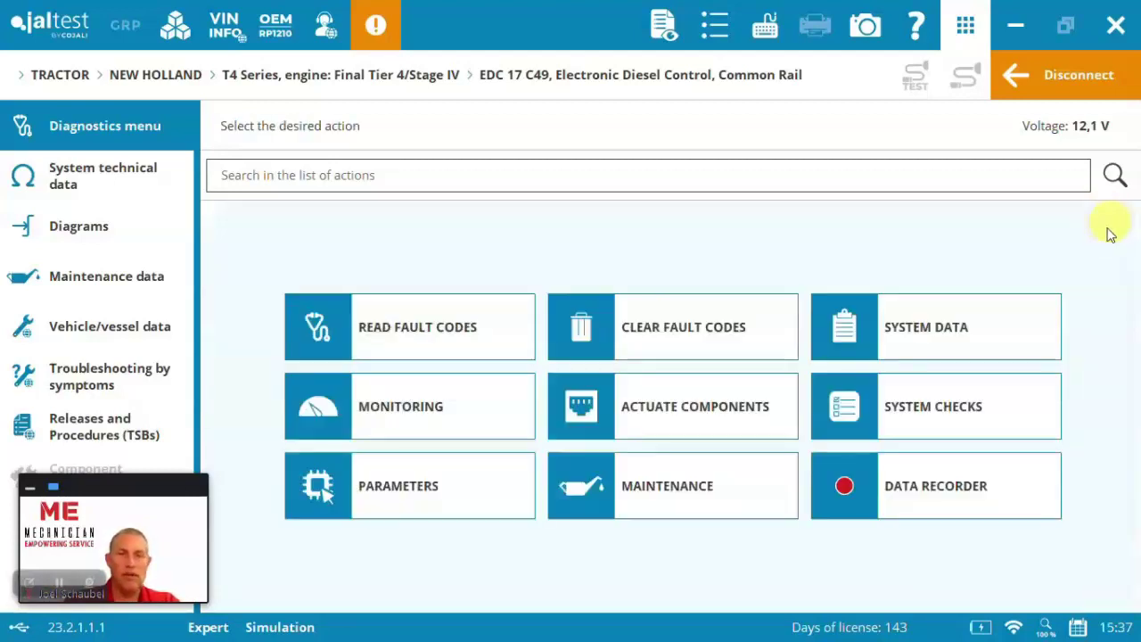
Choose Particulate Filter Regeneration under Maintenance and accept the Expert Mode terms and warning.
{"action": "left_click", "coordinate": [660, 491]}
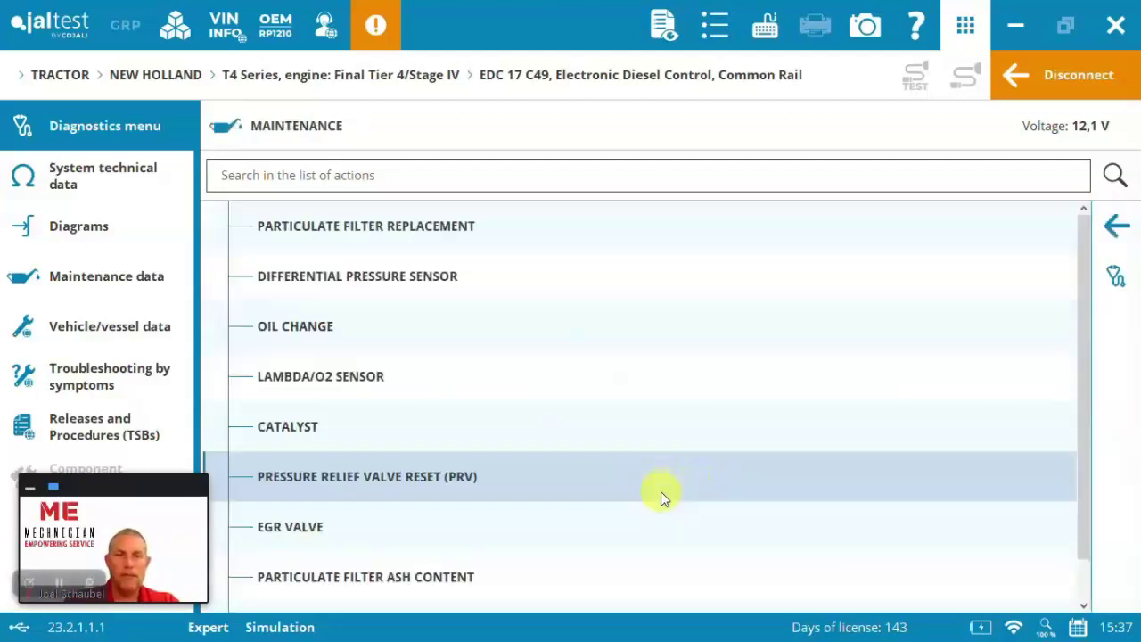
{"action": "left_click", "coordinate": [1083, 254]}
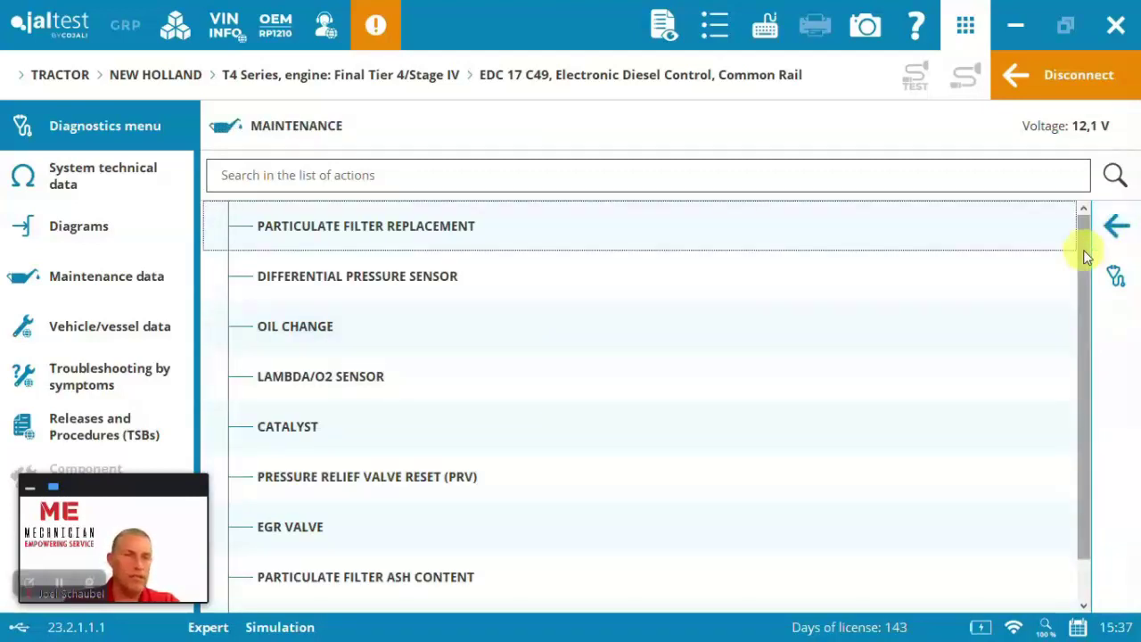
{"action": "left_click_drag", "start_coordinate": [1083, 250], "coordinate": [1083, 283]}
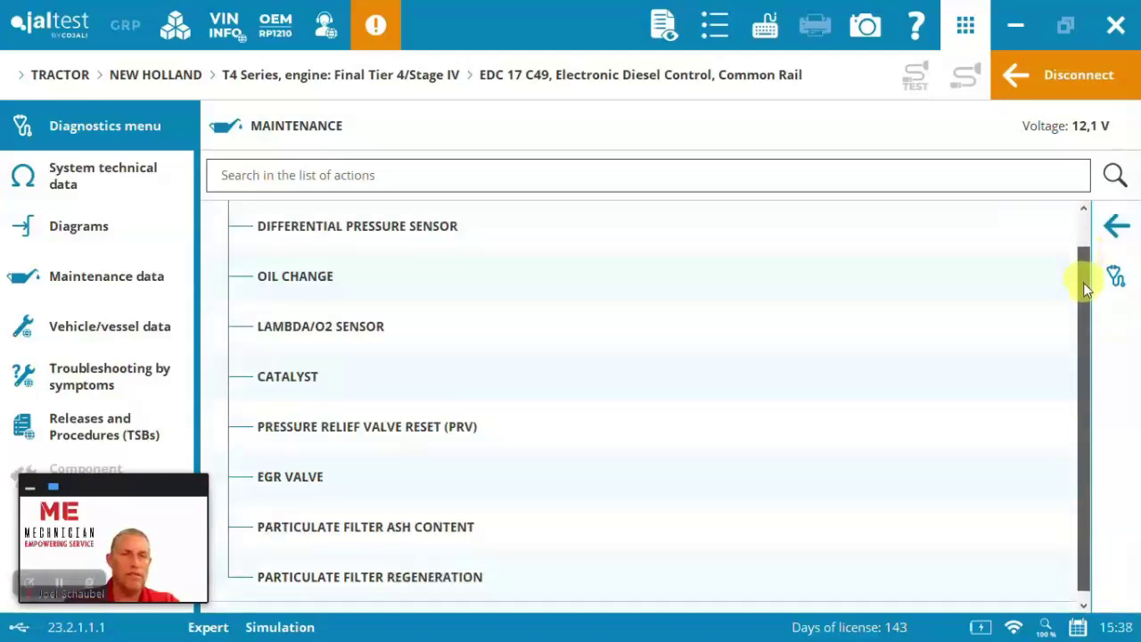
{"action": "left_click_drag", "start_coordinate": [1079, 329], "coordinate": [1077, 357]}
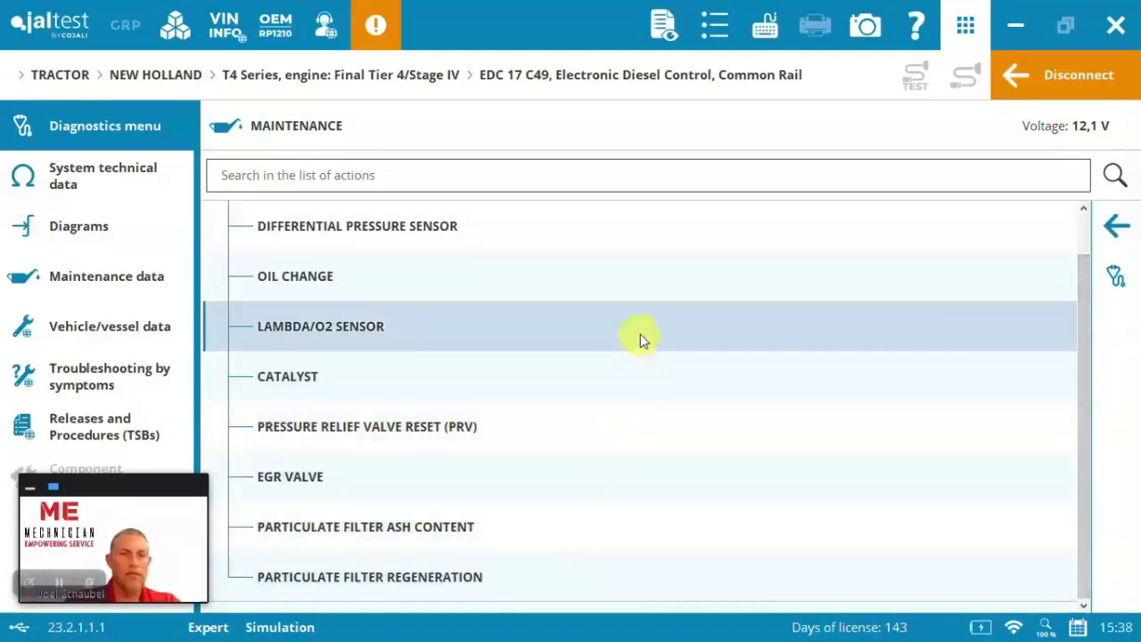
{"action": "left_click", "coordinate": [584, 581]}
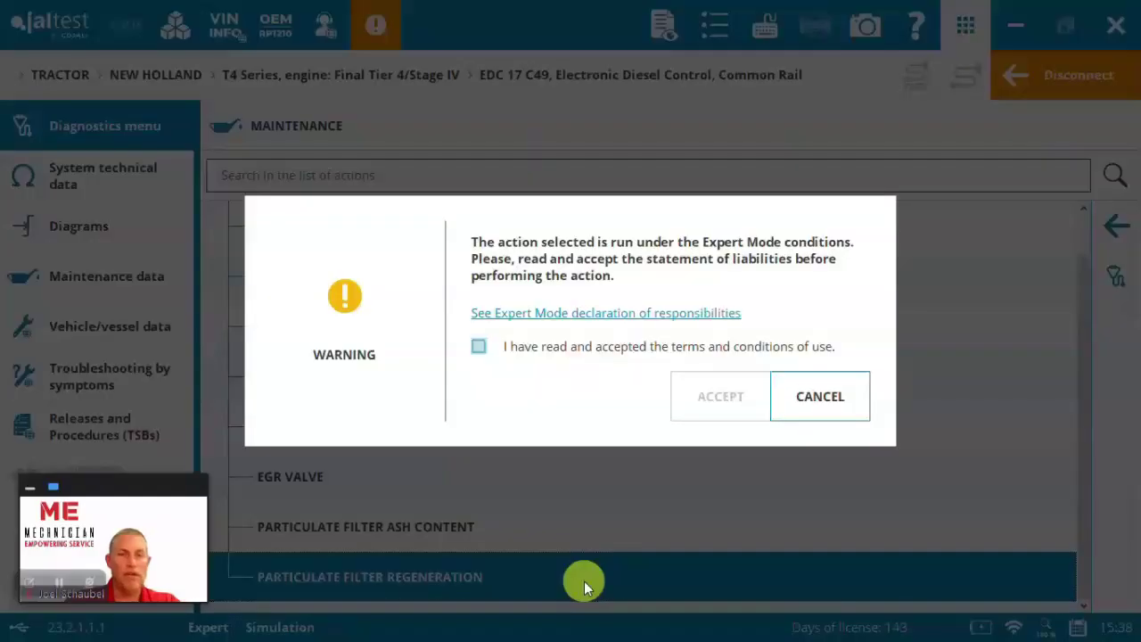
{"action": "left_click", "coordinate": [546, 361]}
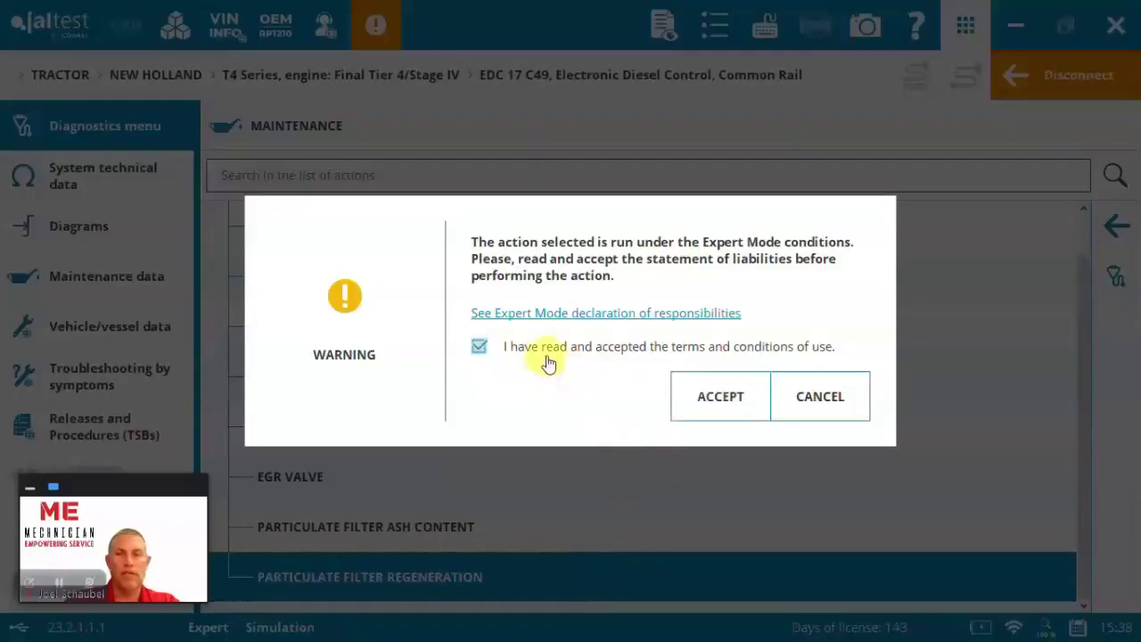
{"action": "left_click", "coordinate": [708, 400]}
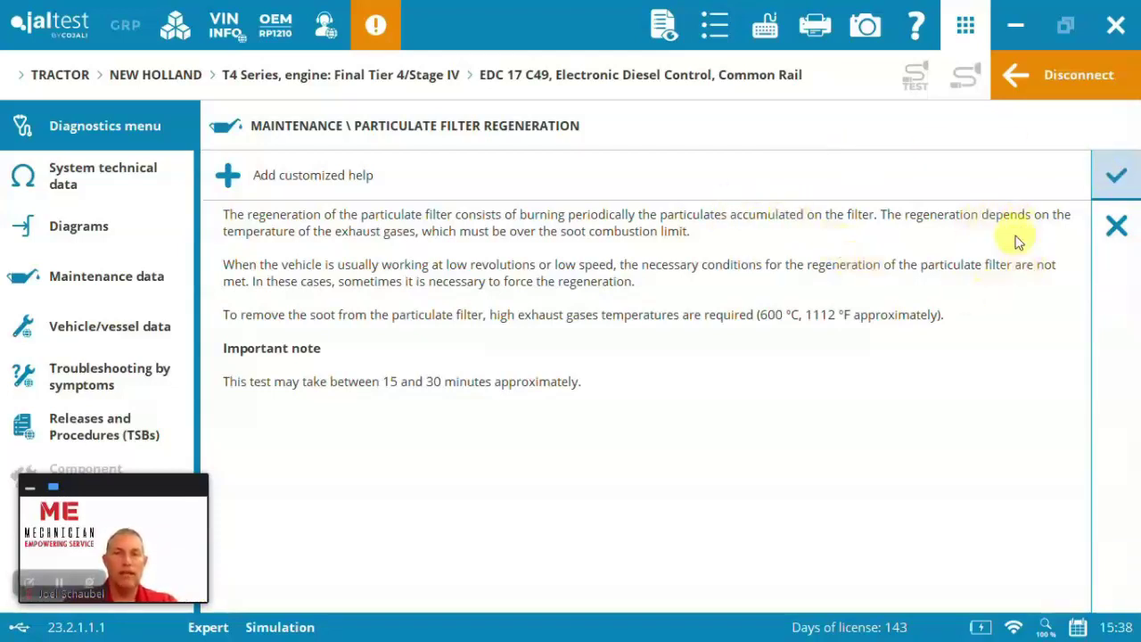
Pass the description and initial conditions, watch the aftertreatment diagram gauges, then end the regeneration.
{"action": "left_click", "coordinate": [1114, 181]}
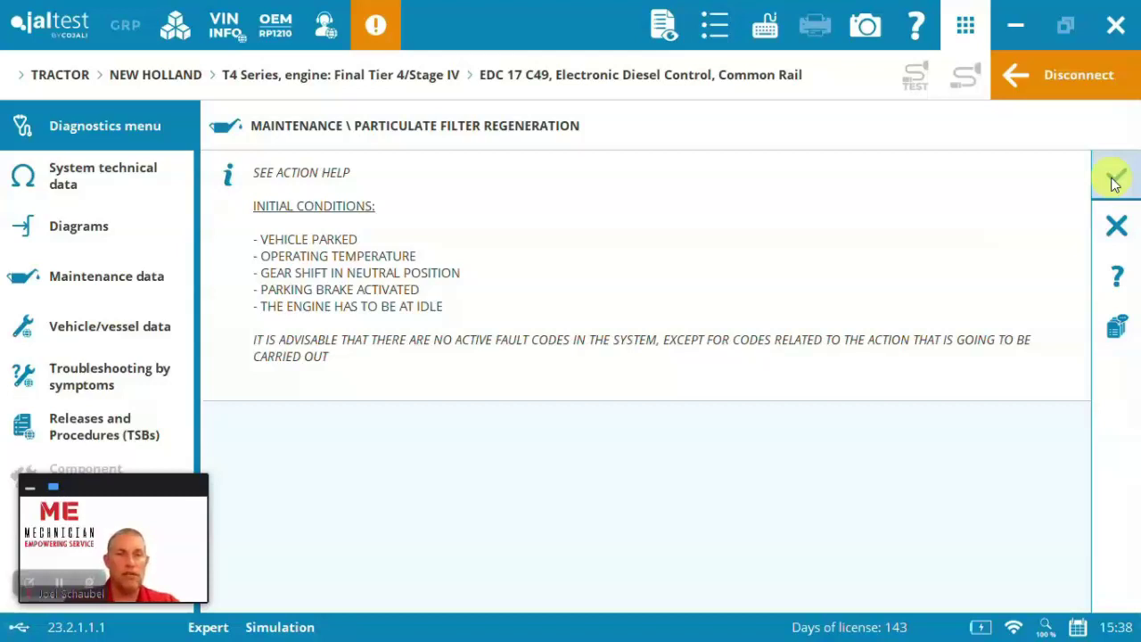
{"action": "left_click", "coordinate": [1114, 178]}
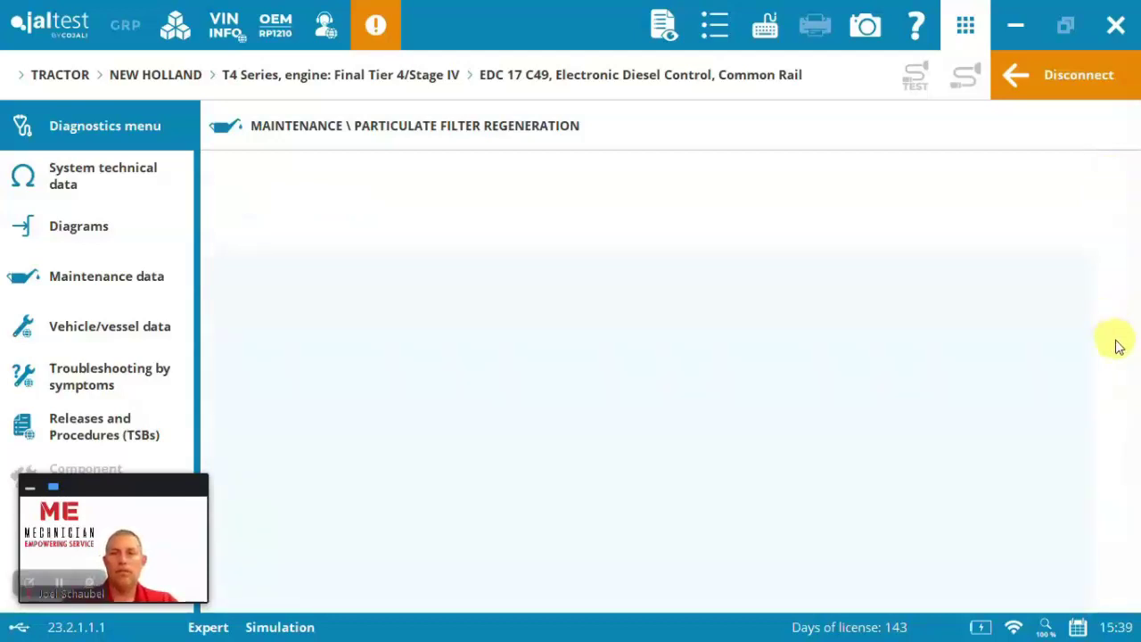
{"action": "left_click", "coordinate": [1116, 379]}
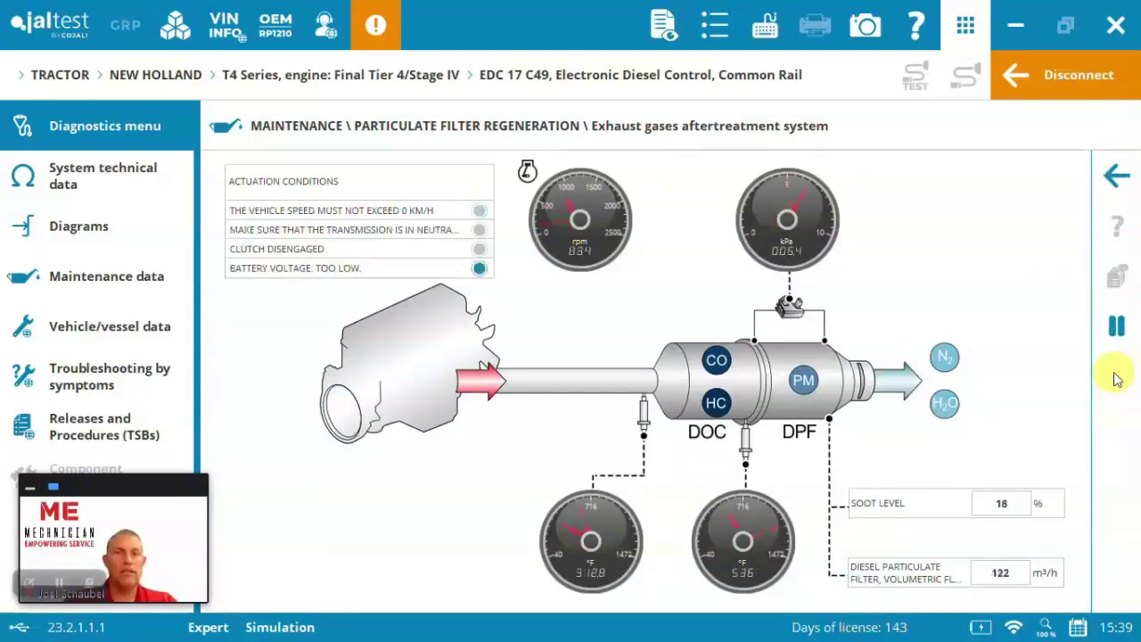
{"action": "left_click", "coordinate": [1120, 188]}
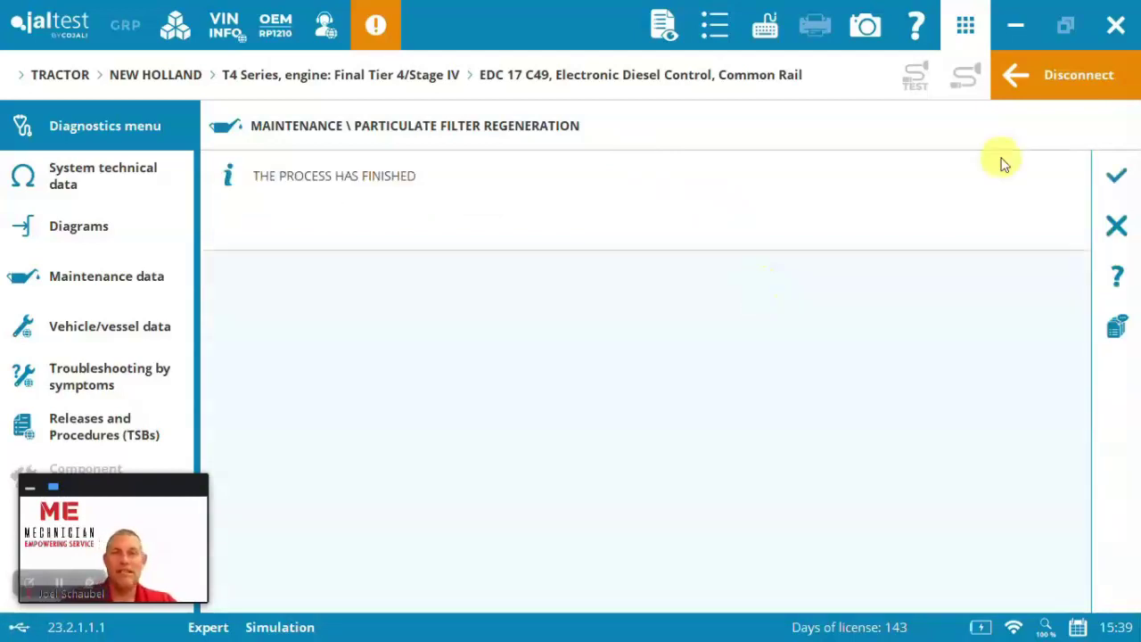
Show the saved regeneration graphs and scroll the results (58 % soot, 485 m³/h flow), then close them.
{"action": "left_click", "coordinate": [1113, 179]}
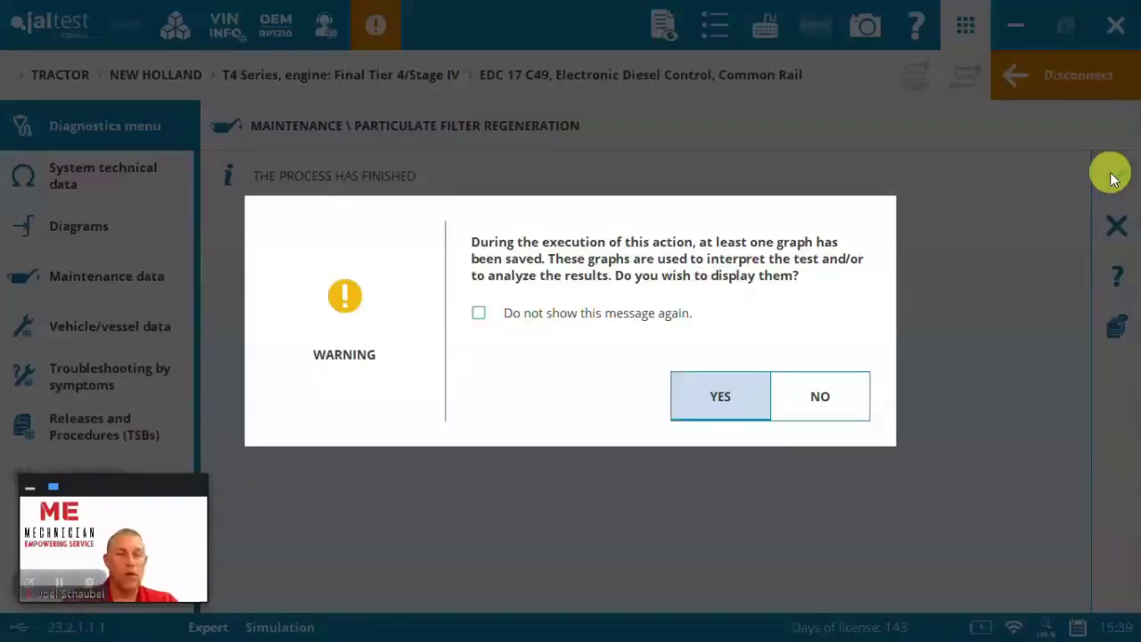
{"action": "left_click", "coordinate": [481, 311]}
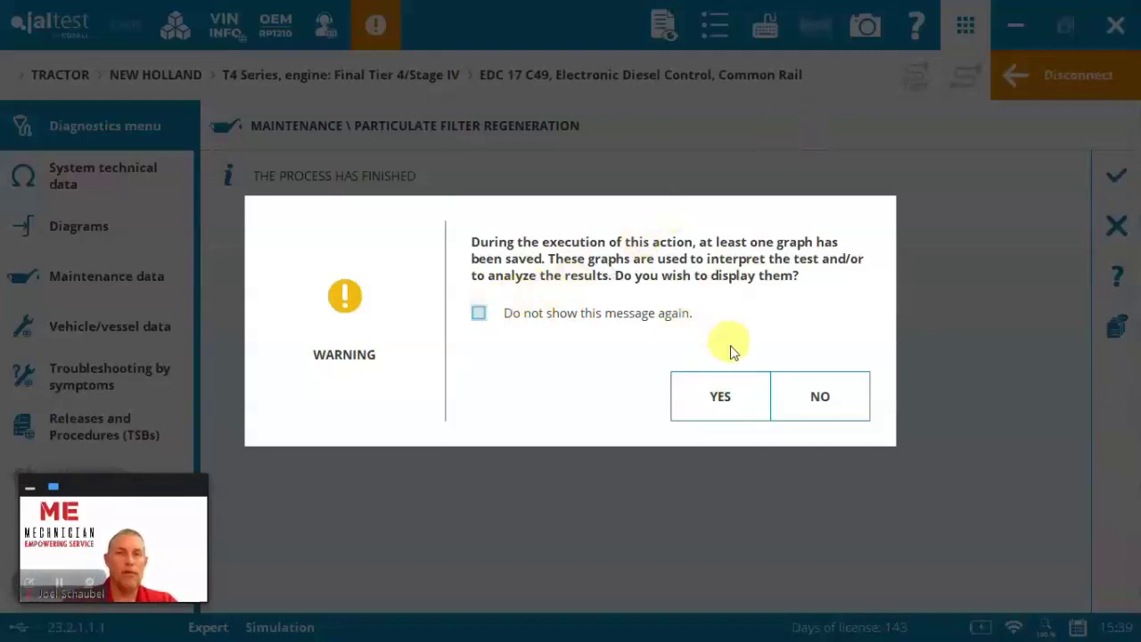
{"action": "left_click", "coordinate": [722, 394]}
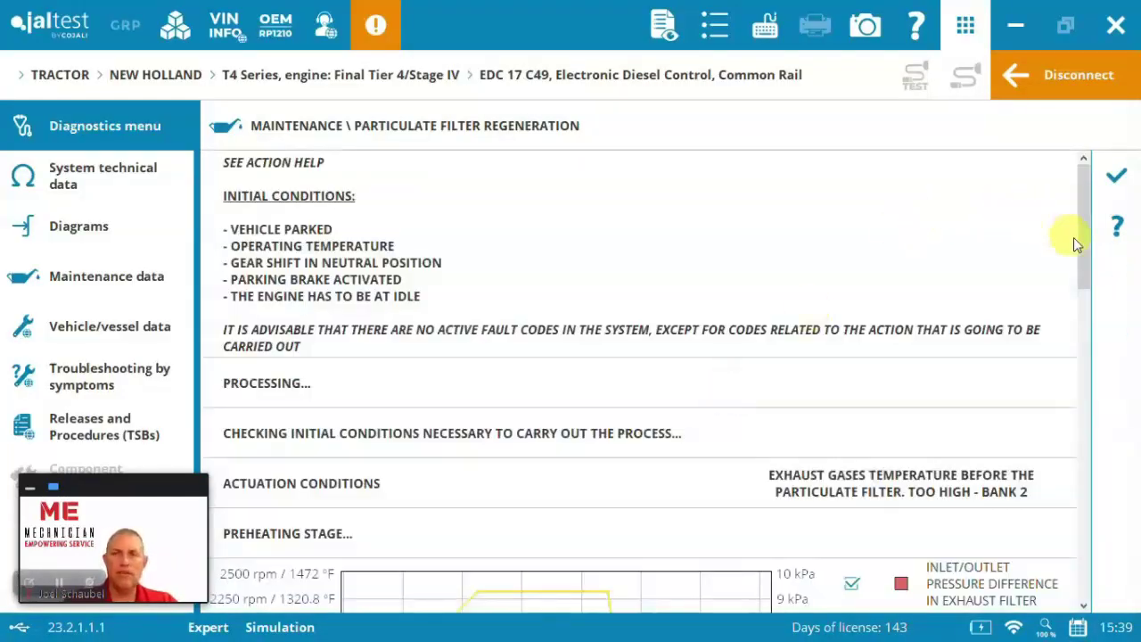
{"action": "scroll", "coordinate": [1080, 244], "scroll_direction": "down", "scroll_amount": 2}
{"action": "left_click_drag", "start_coordinate": [1080, 246], "coordinate": [1082, 343]}
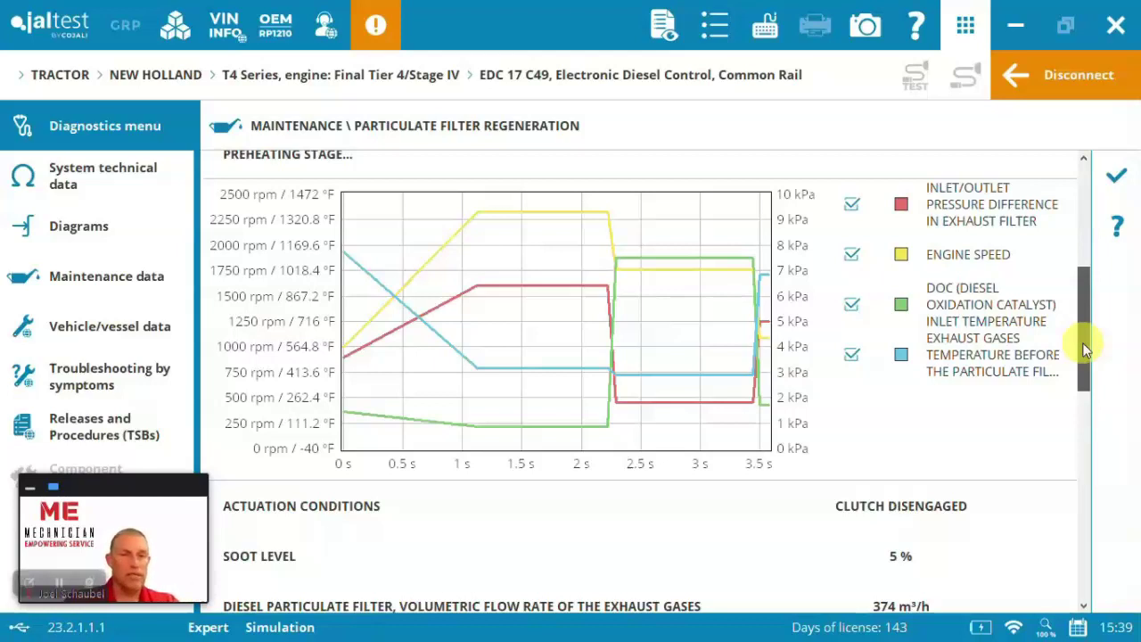
{"action": "left_click_drag", "start_coordinate": [1082, 342], "coordinate": [1075, 573]}
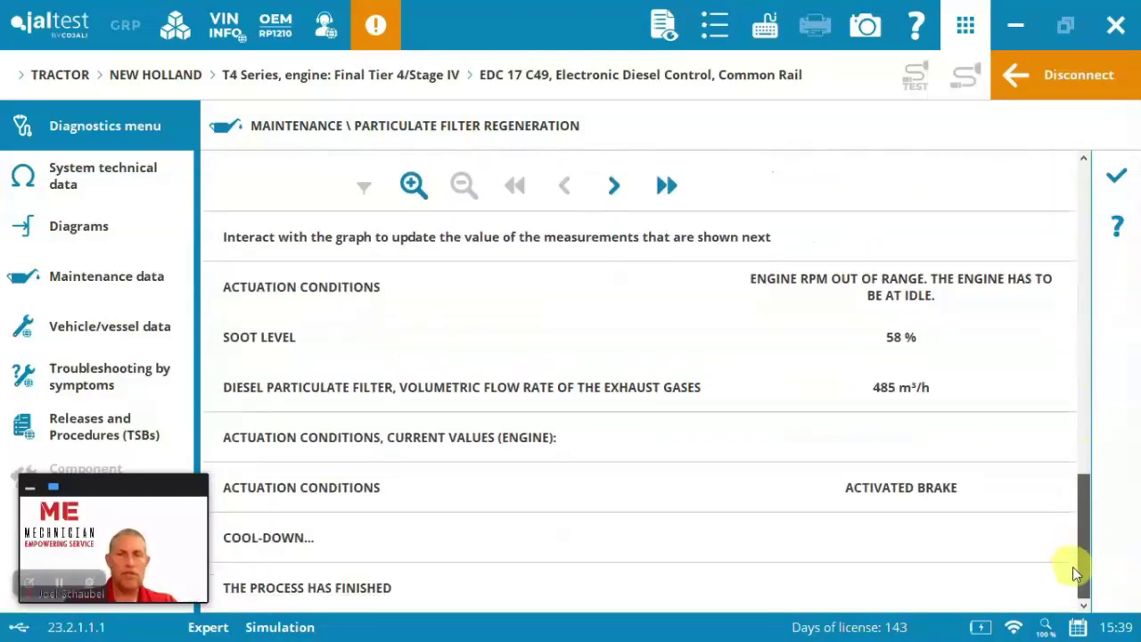
{"action": "left_click", "coordinate": [1116, 185]}
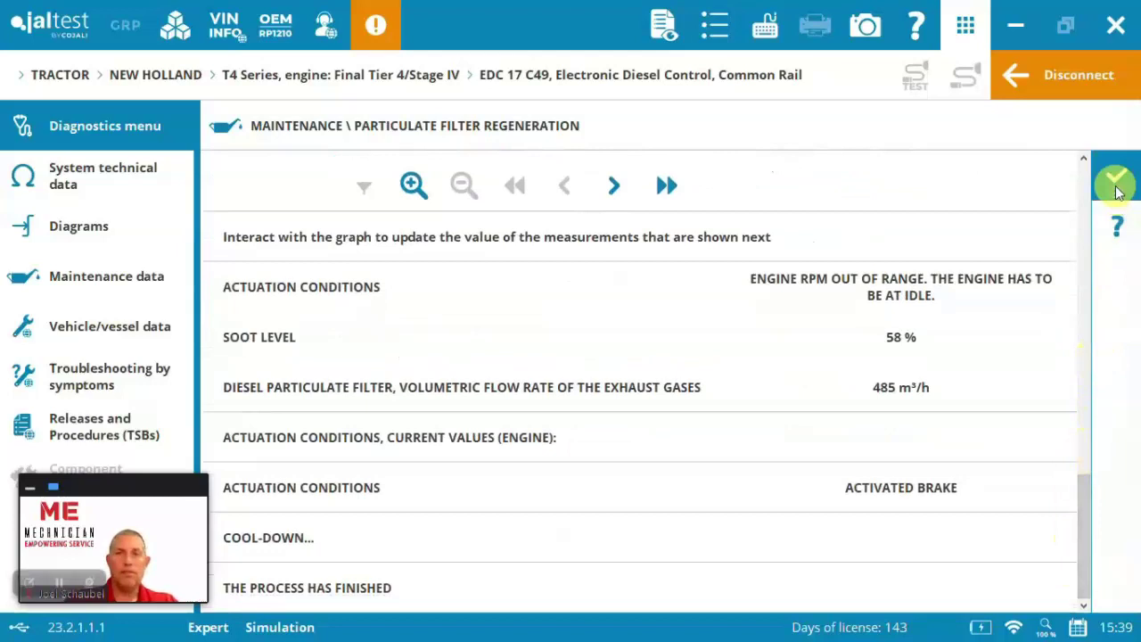
Find CY8 Throttle actuator under System technical data > Components and scroll to its location photo and pinout.
{"action": "left_click", "coordinate": [1104, 232]}
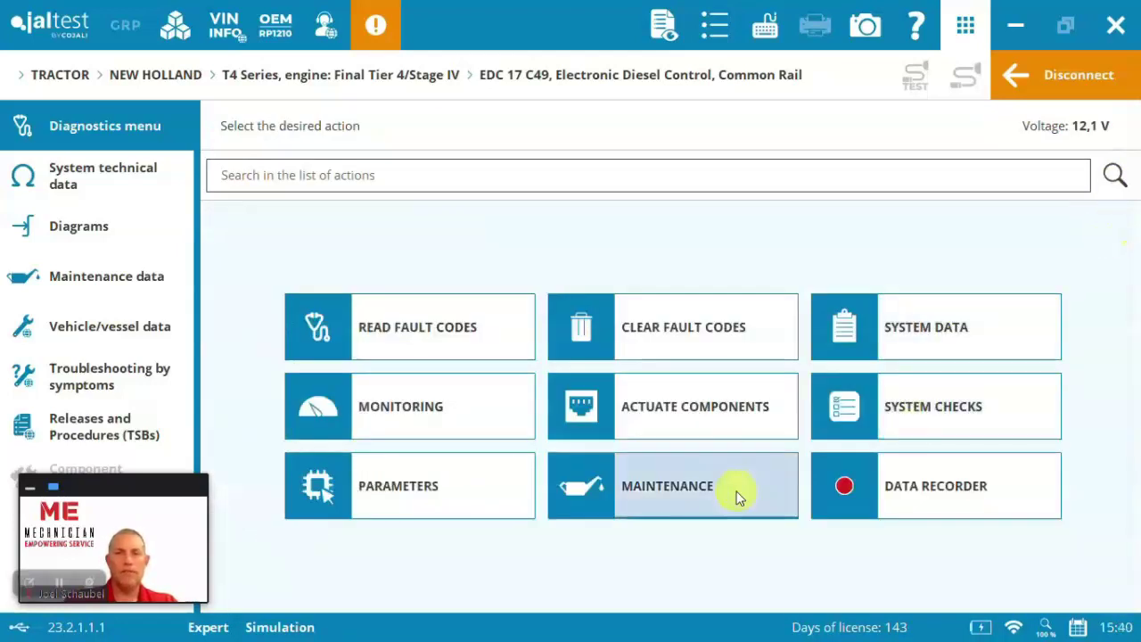
{"action": "left_click", "coordinate": [107, 197]}
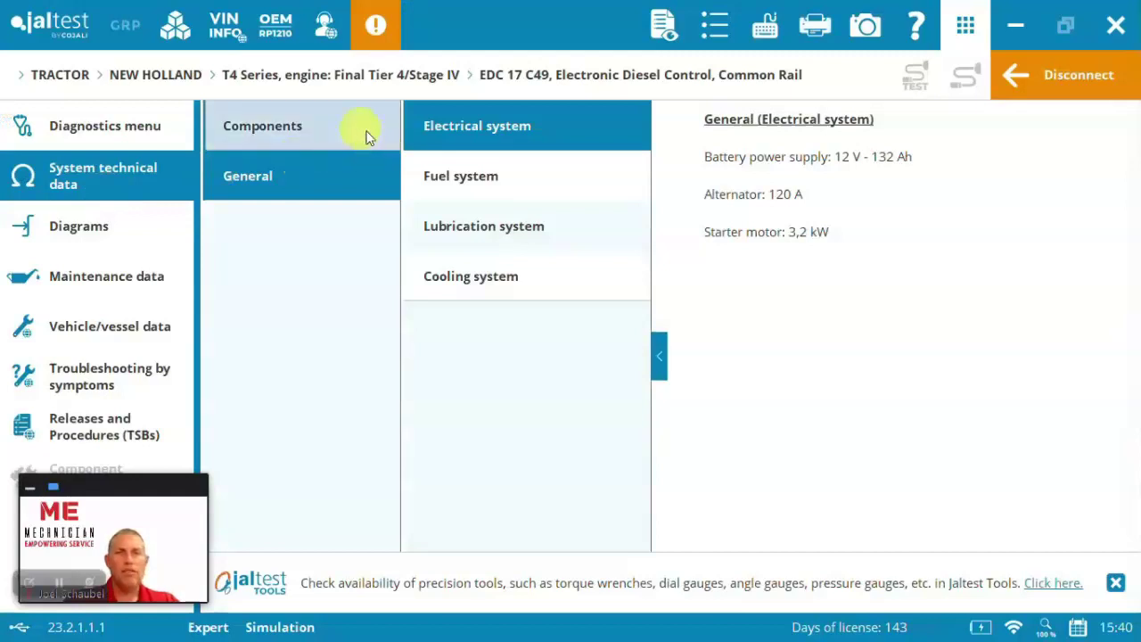
{"action": "left_click", "coordinate": [465, 223]}
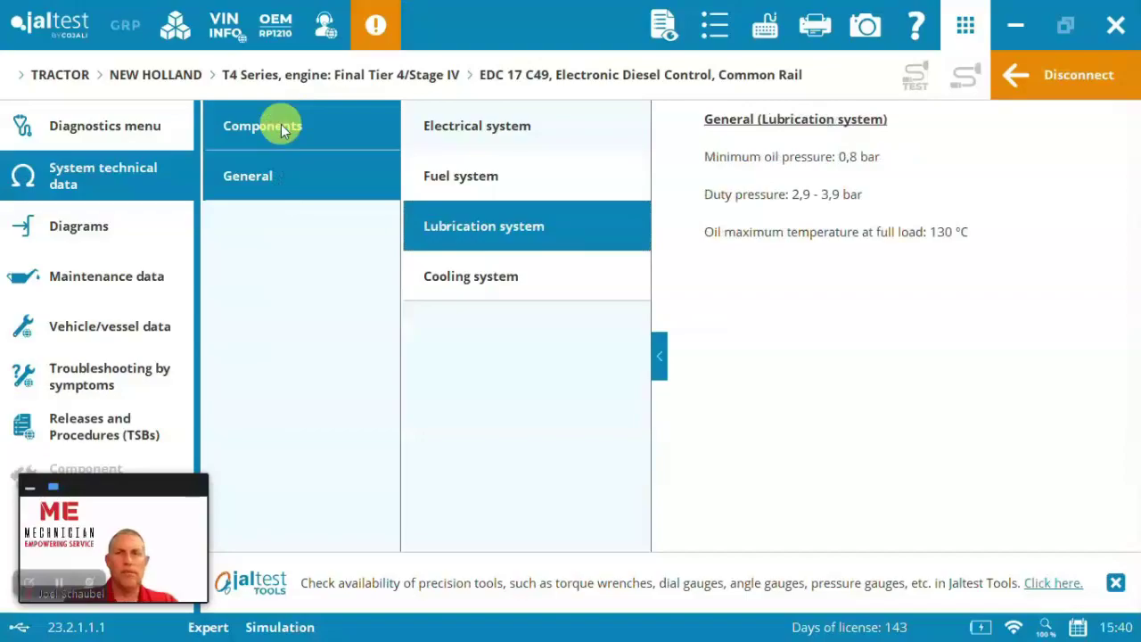
{"action": "left_click", "coordinate": [281, 127]}
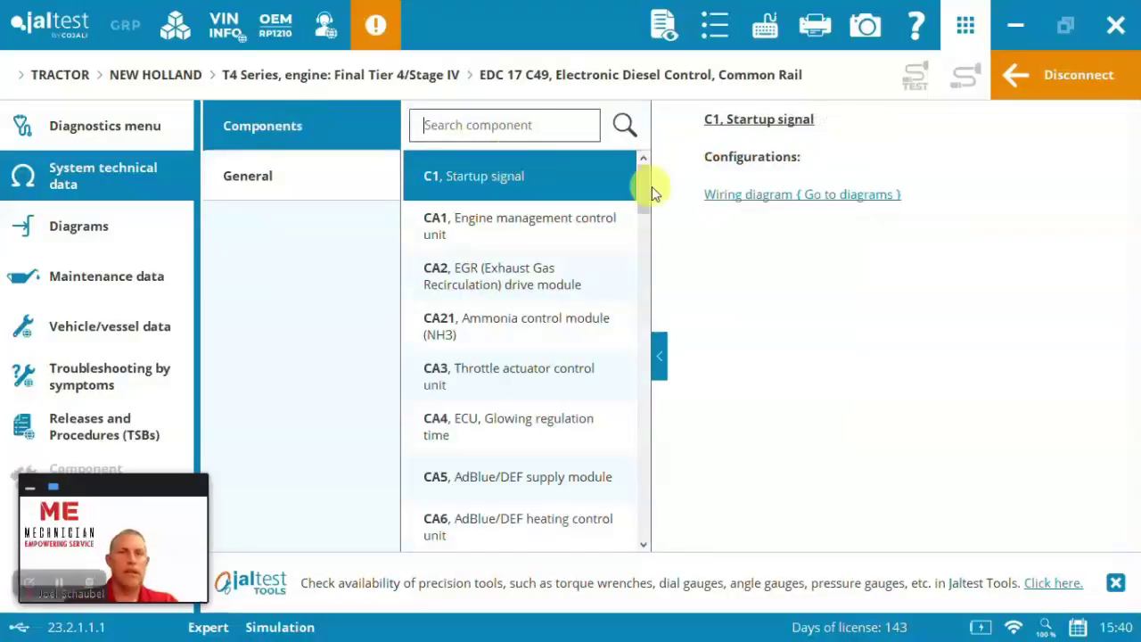
{"action": "left_click_drag", "start_coordinate": [643, 184], "coordinate": [635, 545]}
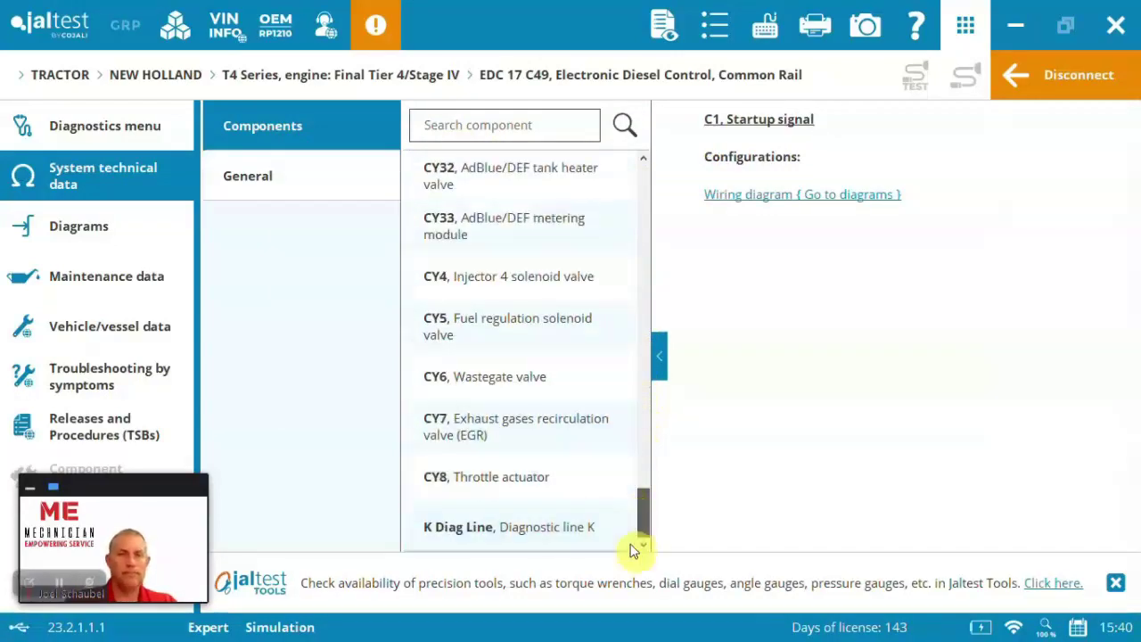
{"action": "left_click", "coordinate": [565, 466]}
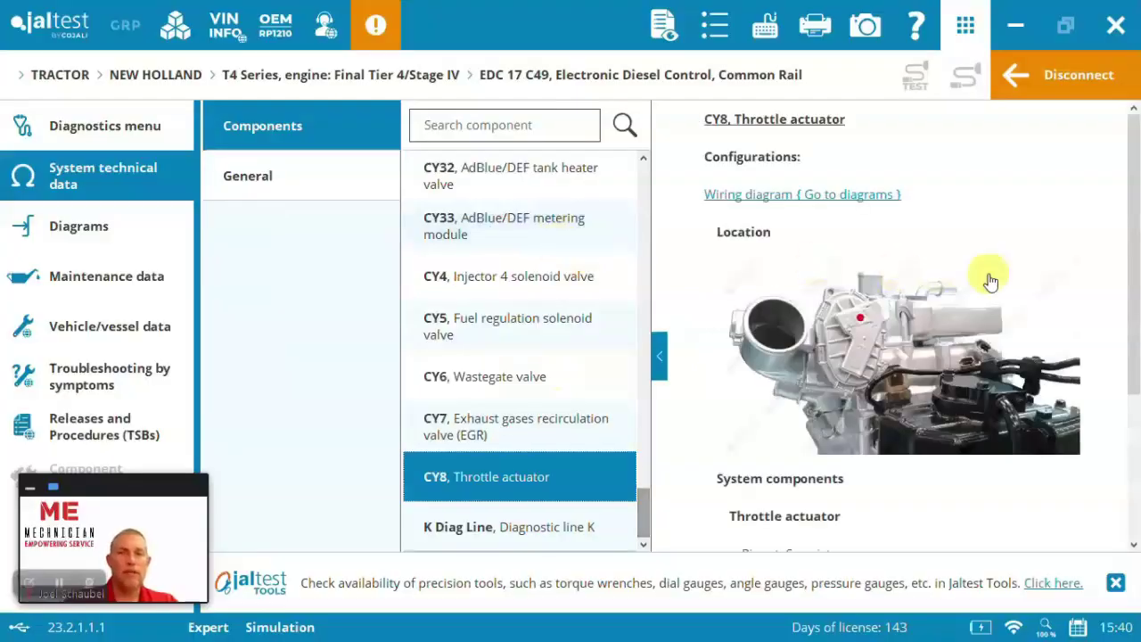
{"action": "left_click_drag", "start_coordinate": [1130, 256], "coordinate": [1131, 484]}
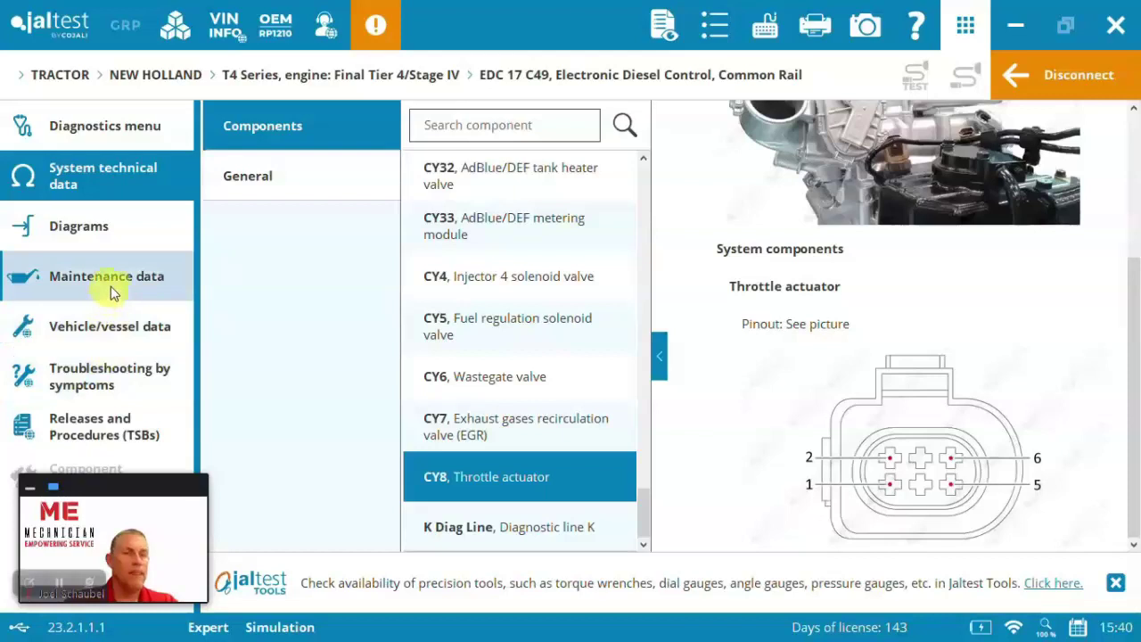
Scroll through the Troubleshooting by symptoms list, then choose Disconnect from the Diagnostics menu.
{"action": "left_click", "coordinate": [103, 385]}
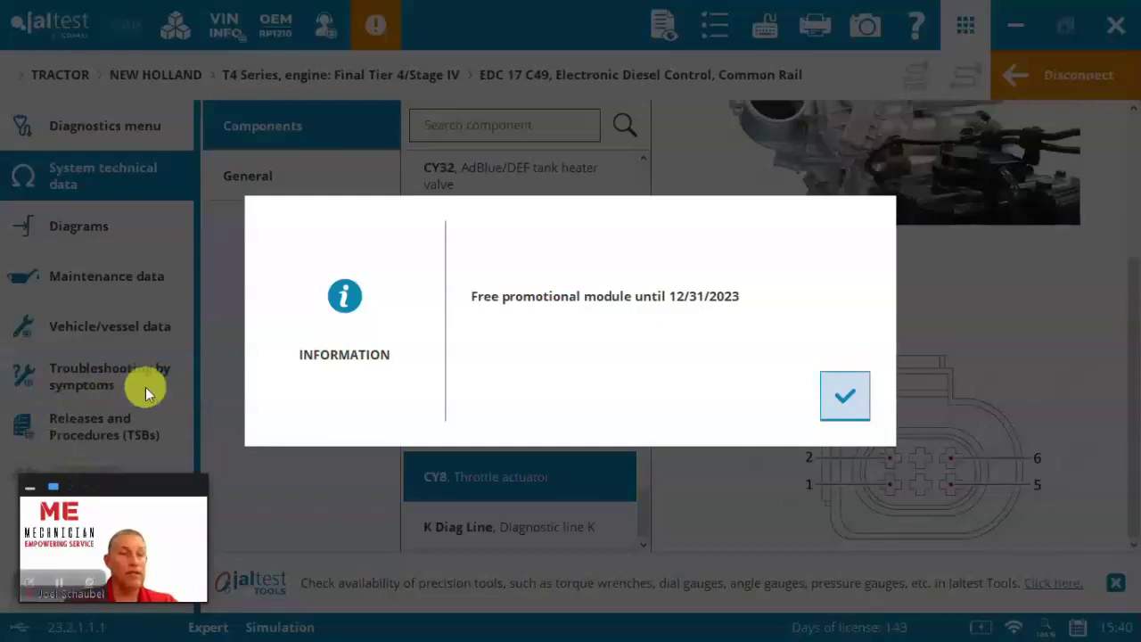
{"action": "left_click", "coordinate": [844, 395]}
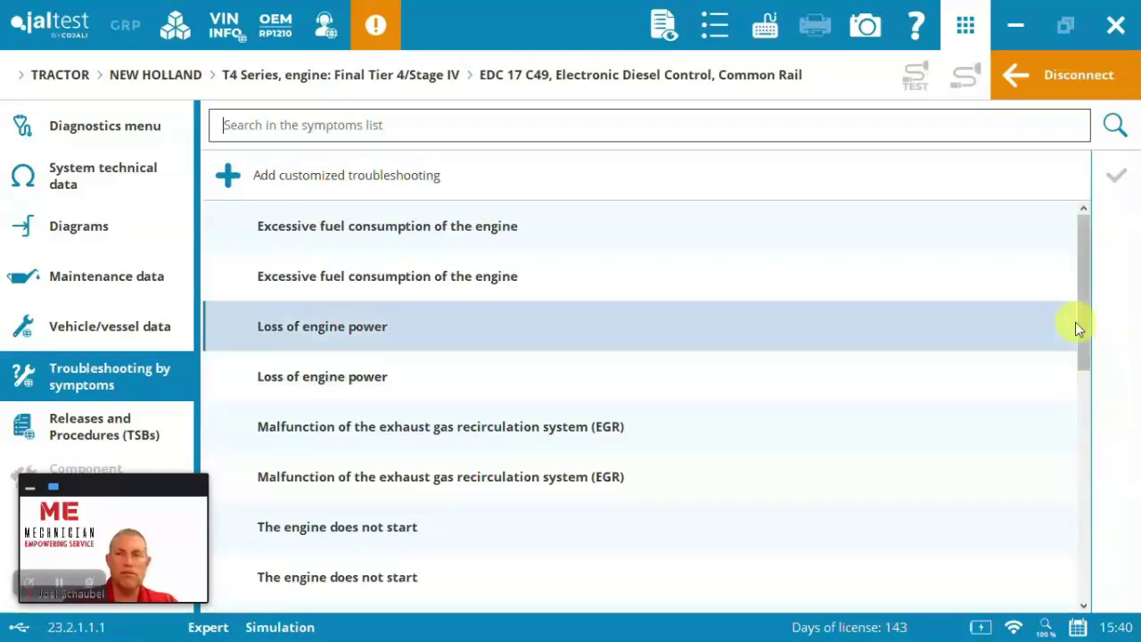
{"action": "left_click_drag", "start_coordinate": [1081, 324], "coordinate": [1089, 597]}
{"action": "left_click", "coordinate": [140, 132]}
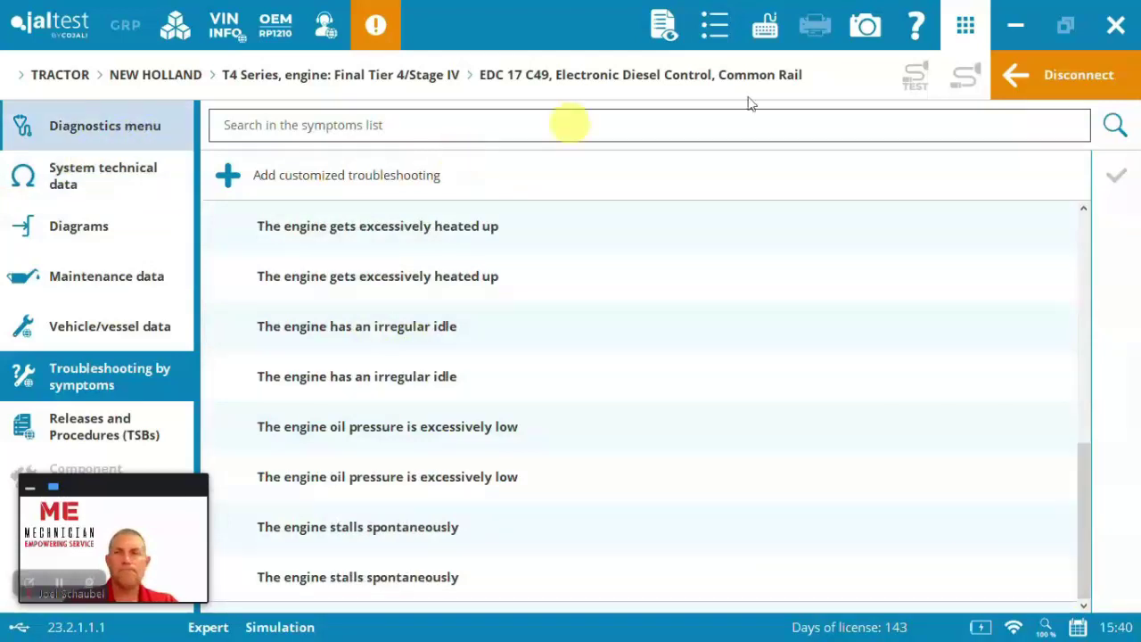
{"action": "left_click", "coordinate": [1042, 83]}
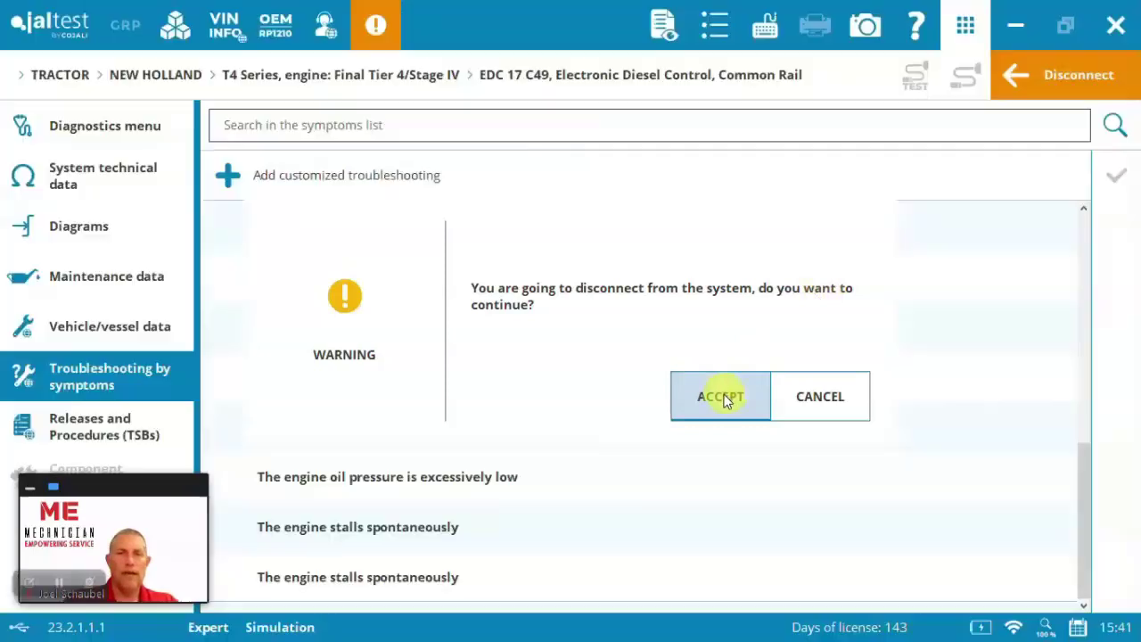
Confirm disconnecting from EDC 17 C49, go home, and choose YES to save the report.
{"action": "left_click", "coordinate": [720, 398]}
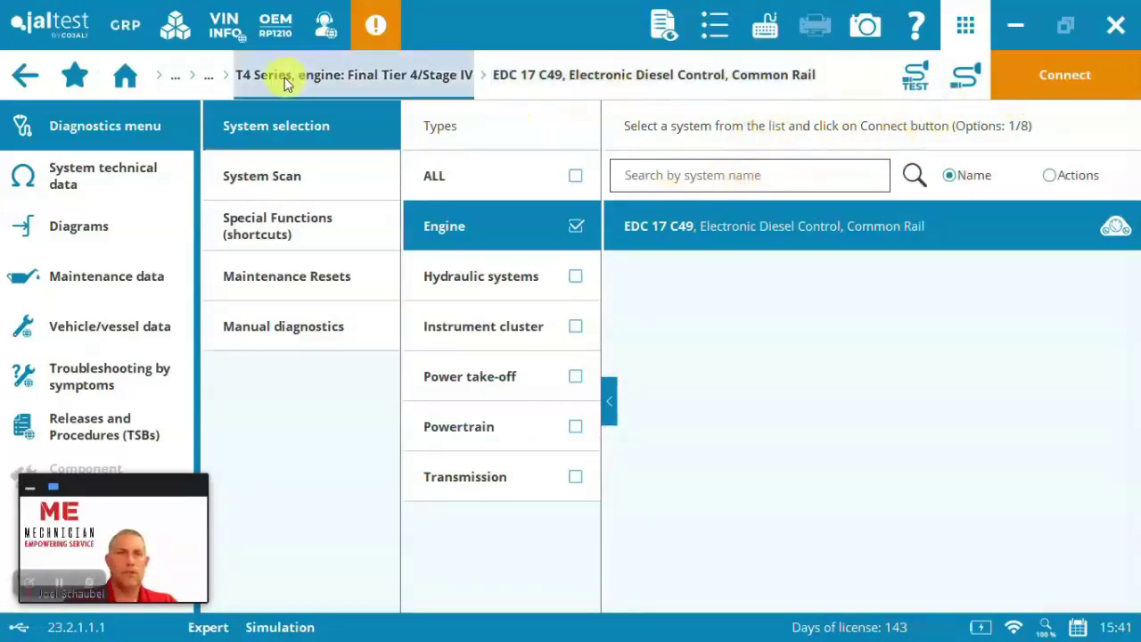
{"action": "left_click", "coordinate": [123, 73]}
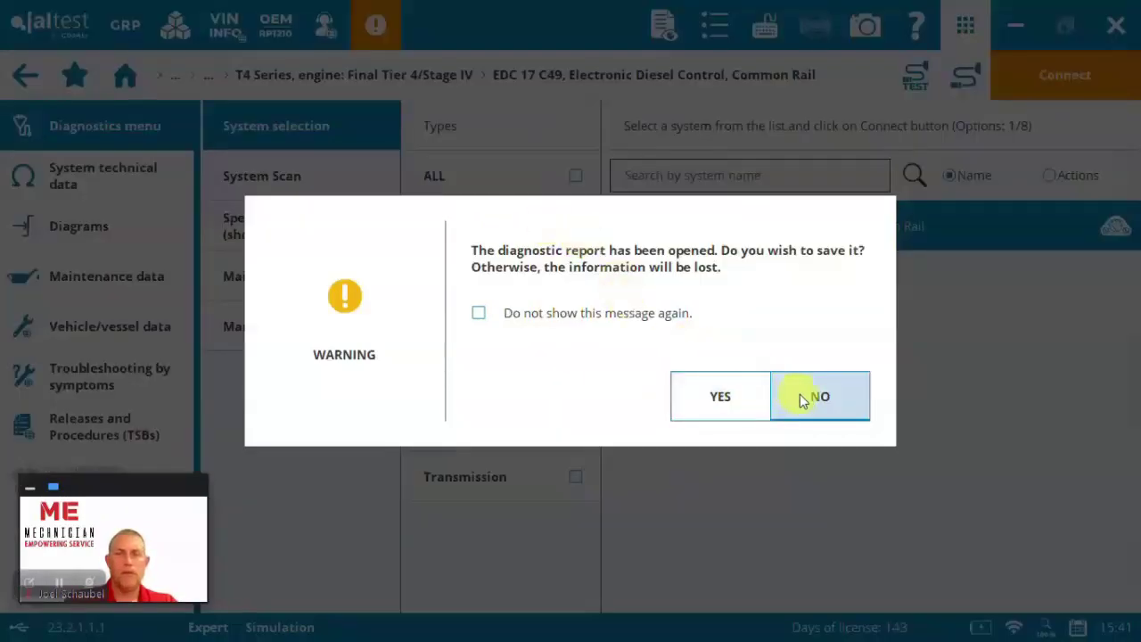
{"action": "left_click", "coordinate": [729, 400]}
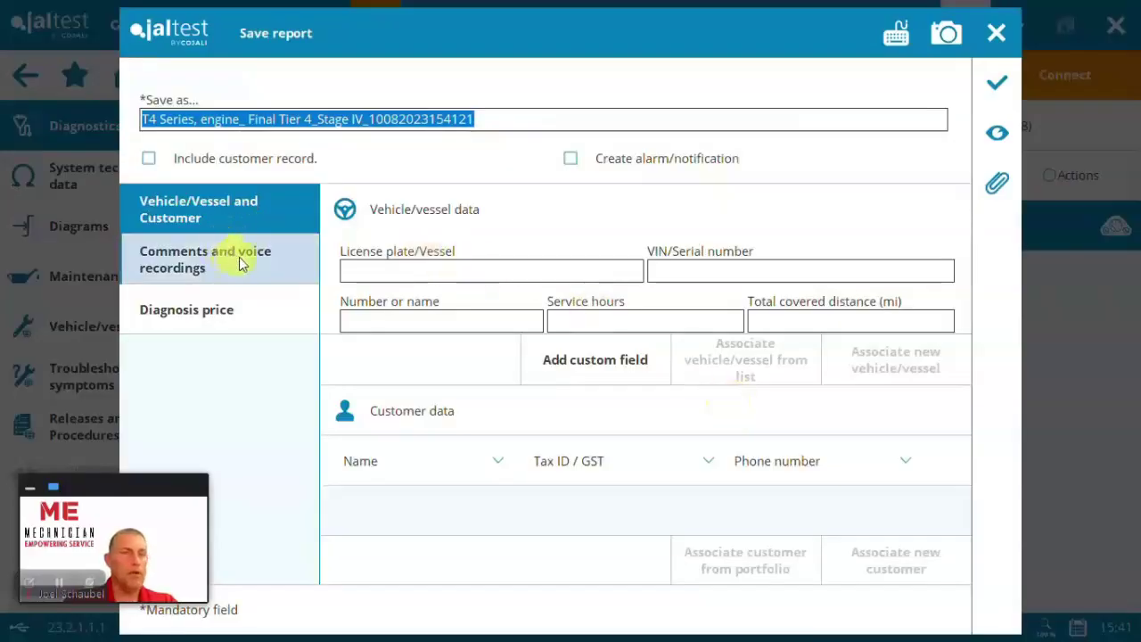
Check the Diagnosis price and Vehicle/Vessel tabs, then preview the report through page 5.
{"action": "left_click", "coordinate": [238, 303]}
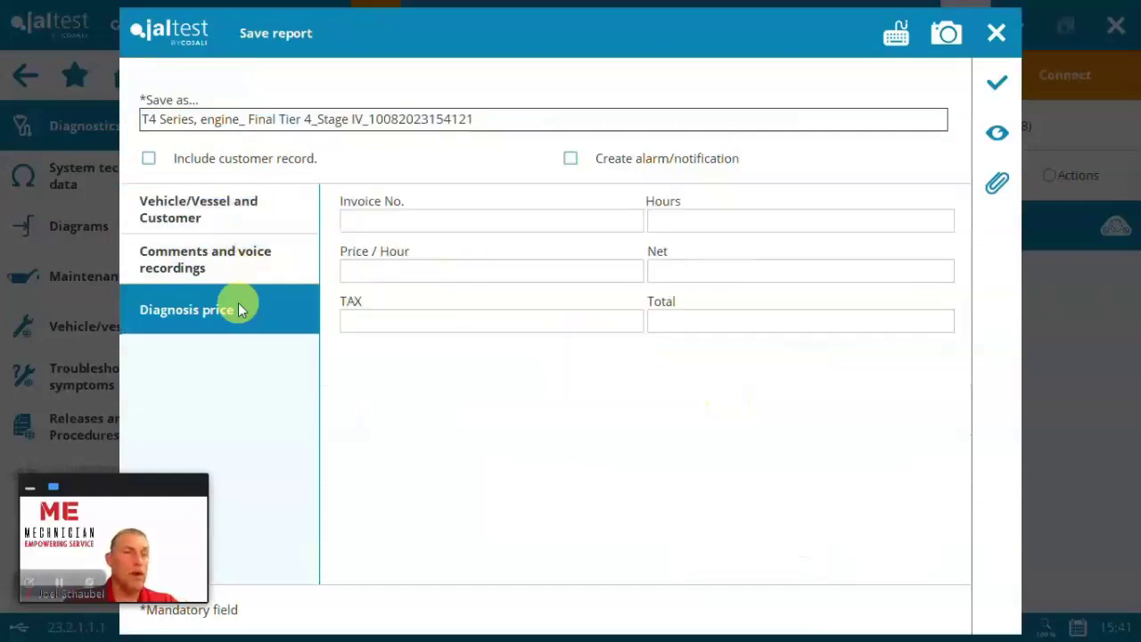
{"action": "left_click", "coordinate": [269, 201]}
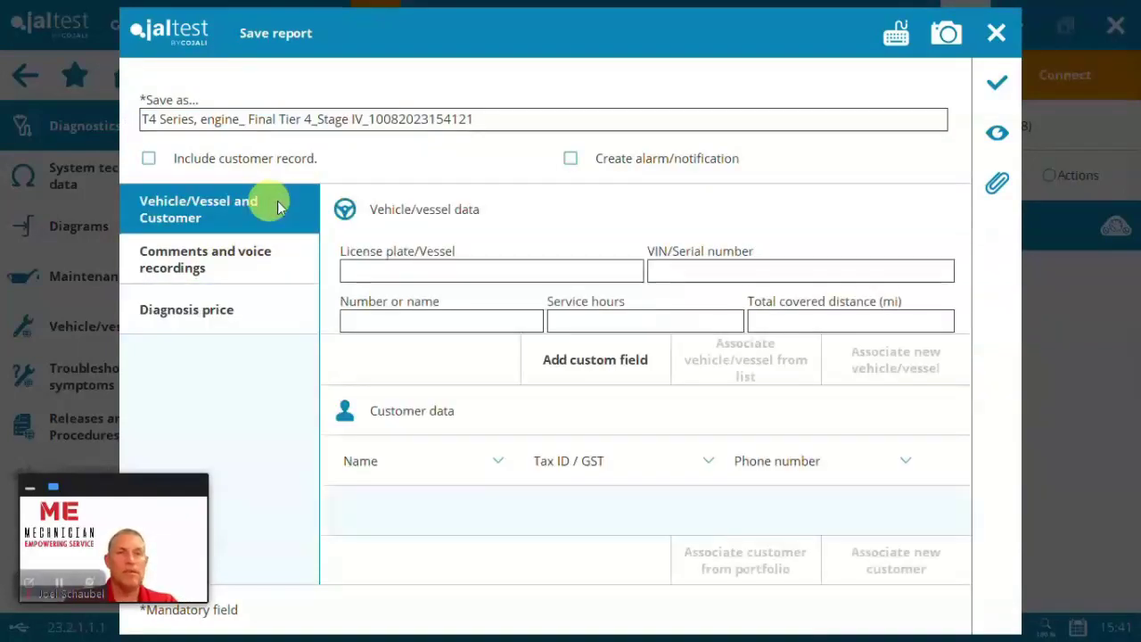
{"action": "left_click", "coordinate": [1013, 136]}
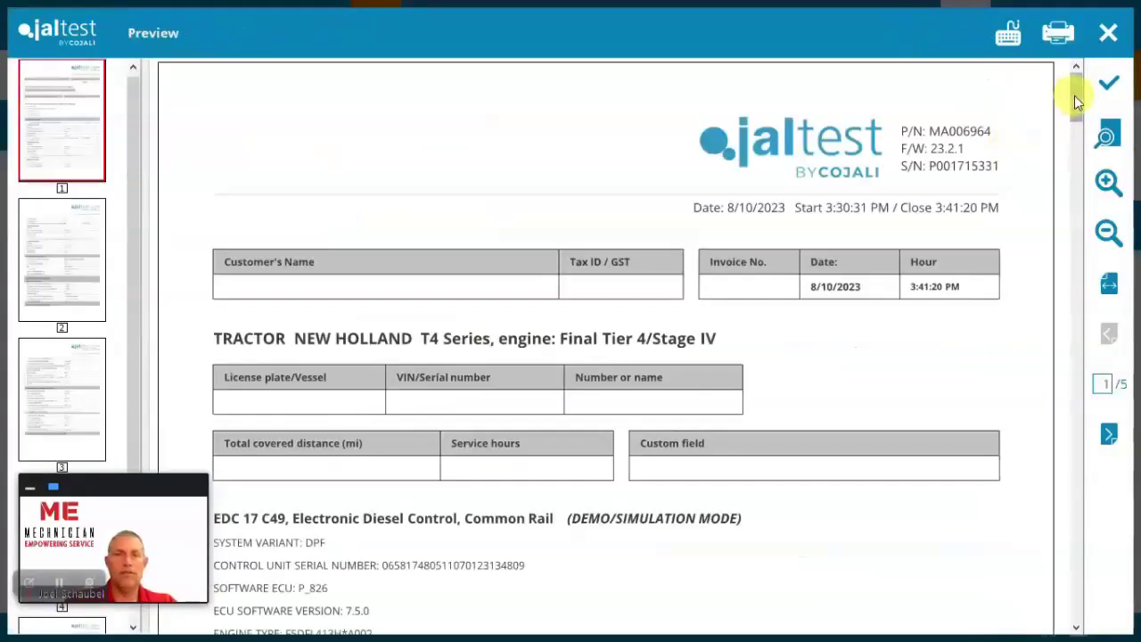
{"action": "left_click_drag", "start_coordinate": [1074, 98], "coordinate": [1068, 487]}
{"action": "left_click_drag", "start_coordinate": [1065, 526], "coordinate": [1066, 602]}
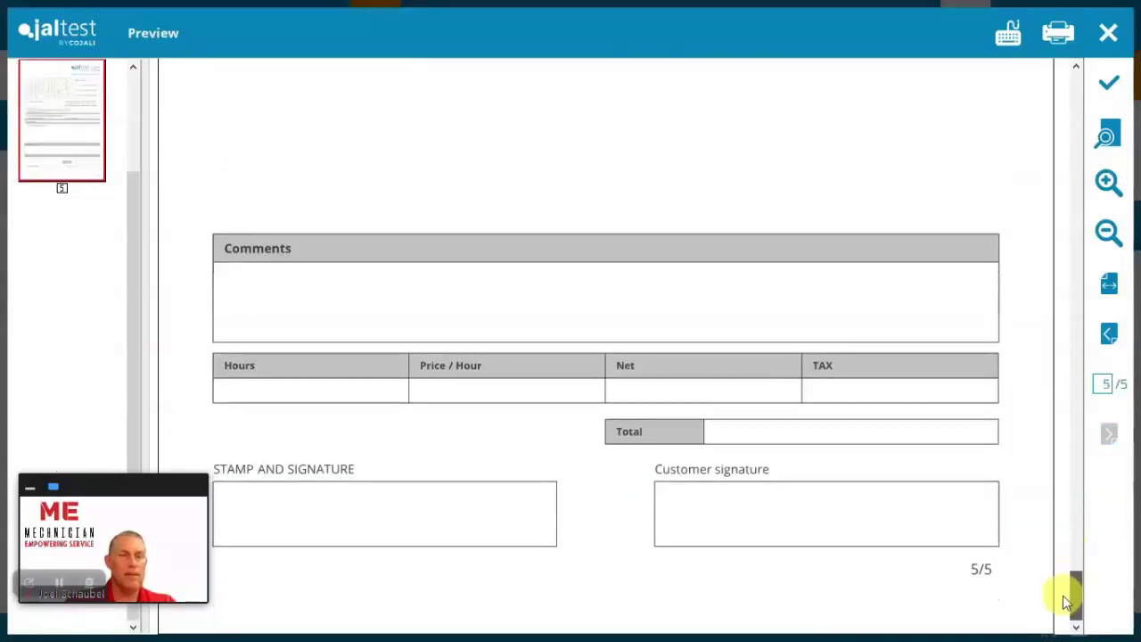
Close the report preview and the Save report form, exiting without saving the diagnostic report.
{"action": "left_click", "coordinate": [1105, 84]}
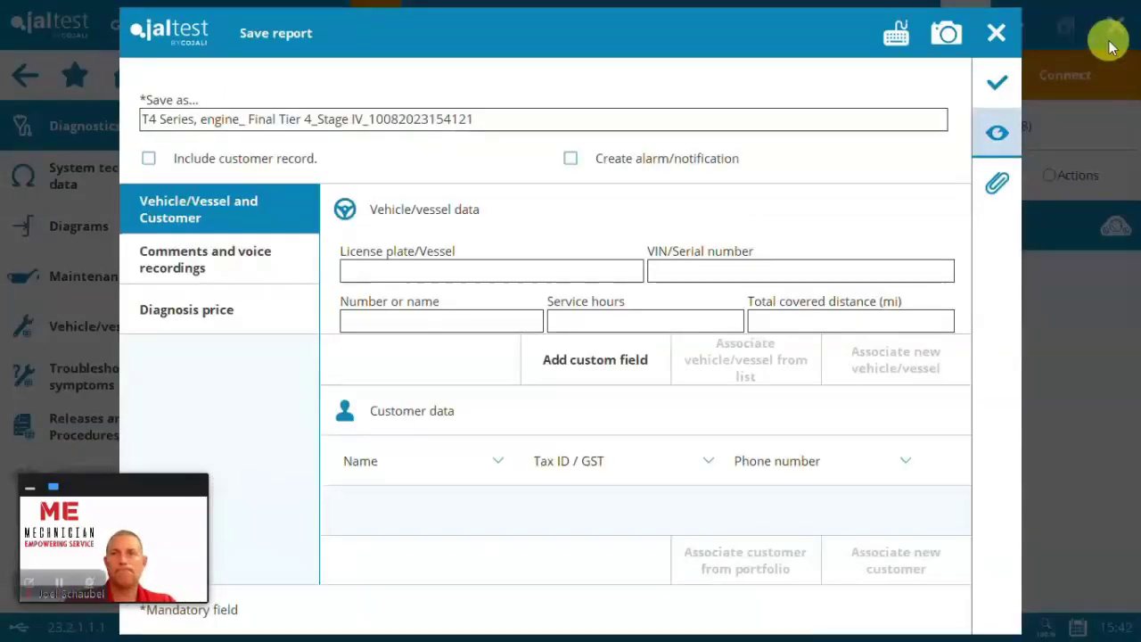
{"action": "left_click", "coordinate": [998, 34]}
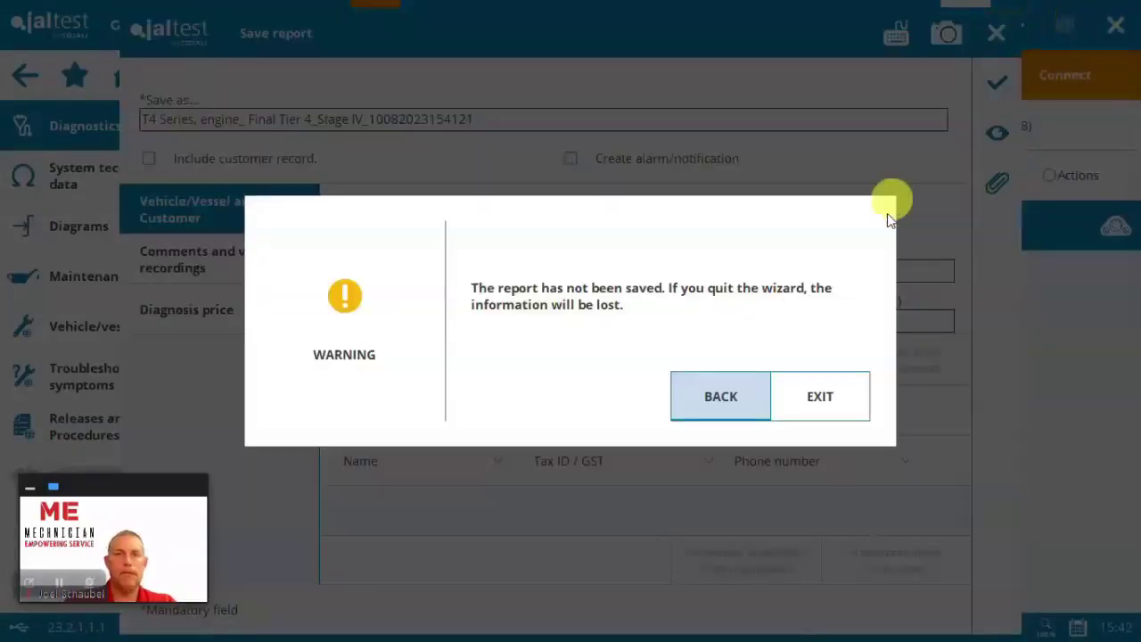
{"action": "left_click", "coordinate": [820, 397]}
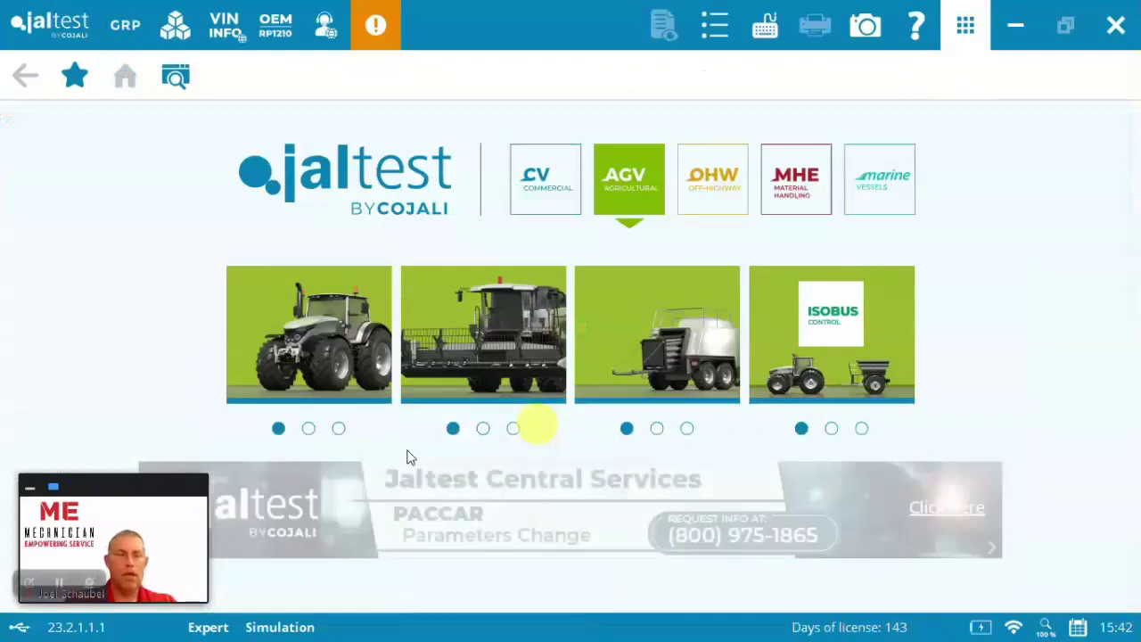